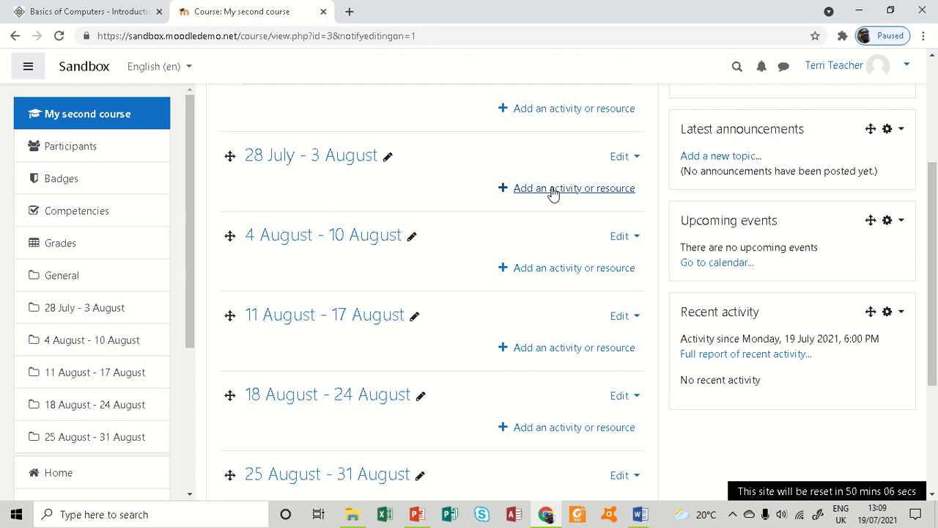
- Start adding a Book resource to the 28 July - 3 August section, looking through the available activities and resources first
{"action": "left_click", "coordinate": [571, 190]}
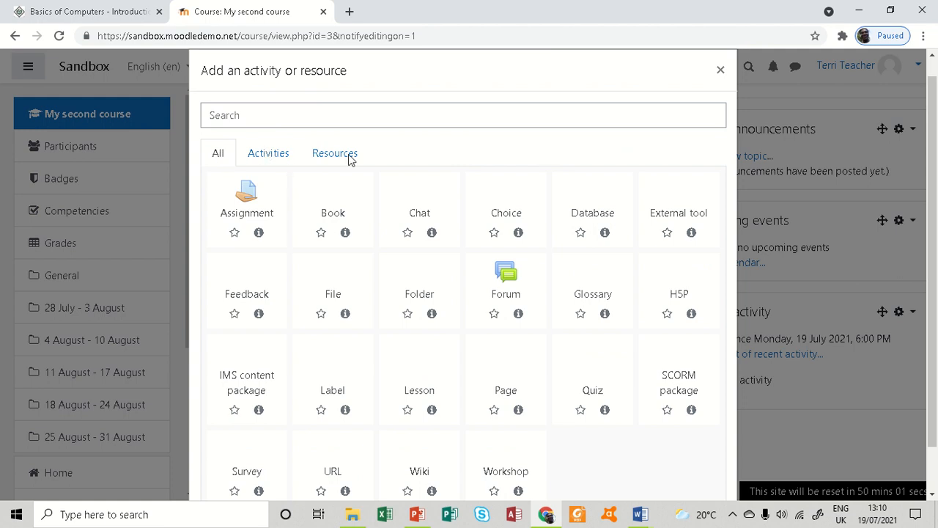
{"action": "left_click", "coordinate": [270, 155]}
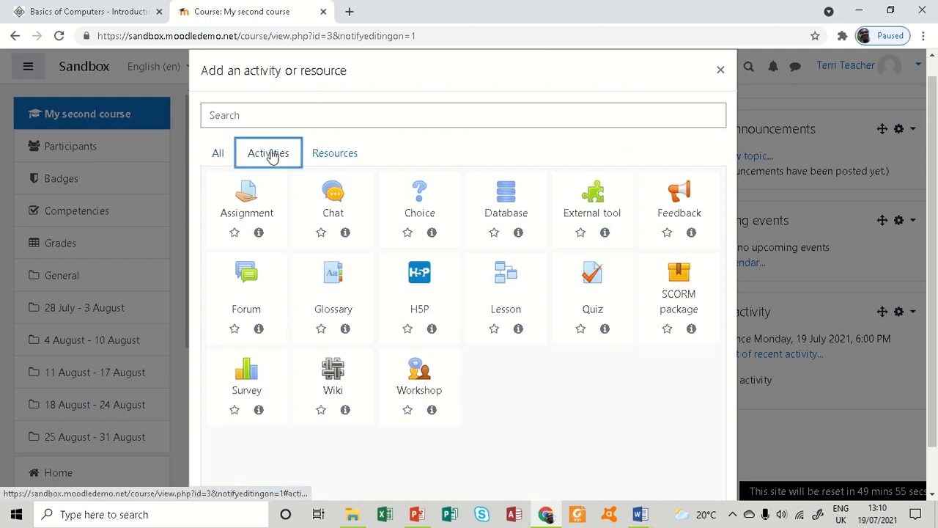
{"action": "left_click", "coordinate": [337, 157]}
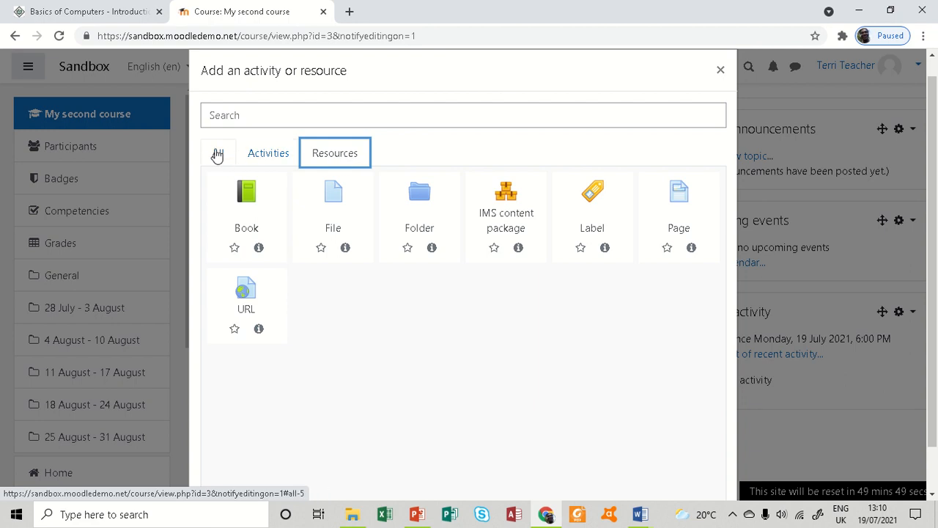
{"action": "left_click", "coordinate": [218, 154]}
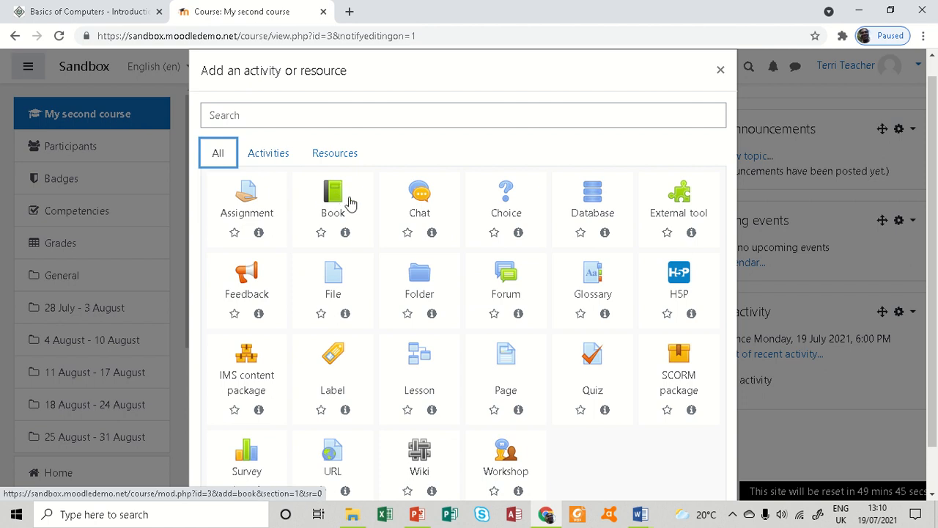
{"action": "left_click", "coordinate": [335, 156]}
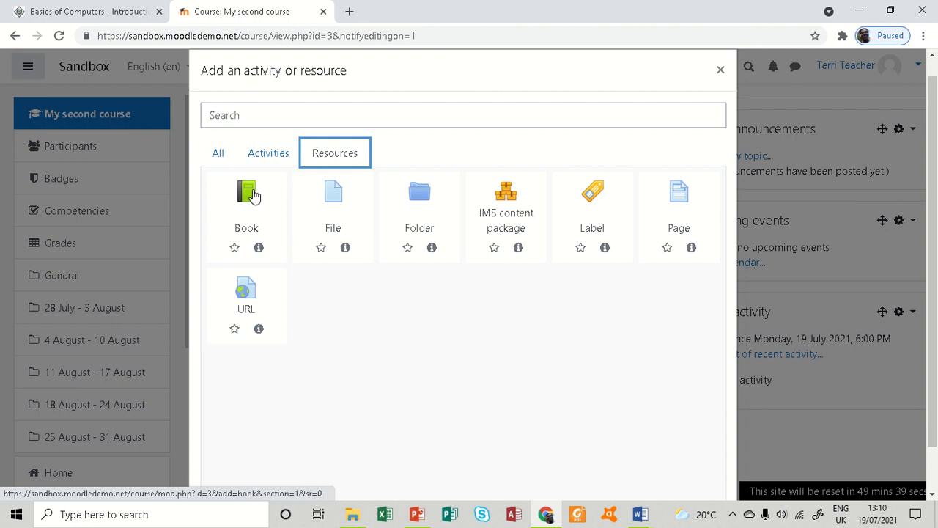
{"action": "left_click", "coordinate": [247, 192]}
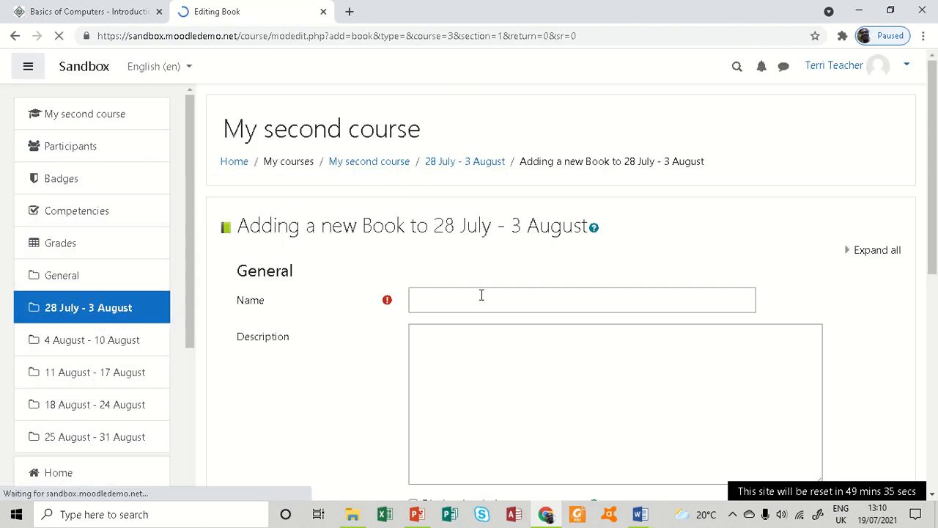
- Name the new book "Introduction to Computers" and save it so that it is displayed
{"action": "left_click", "coordinate": [463, 297]}
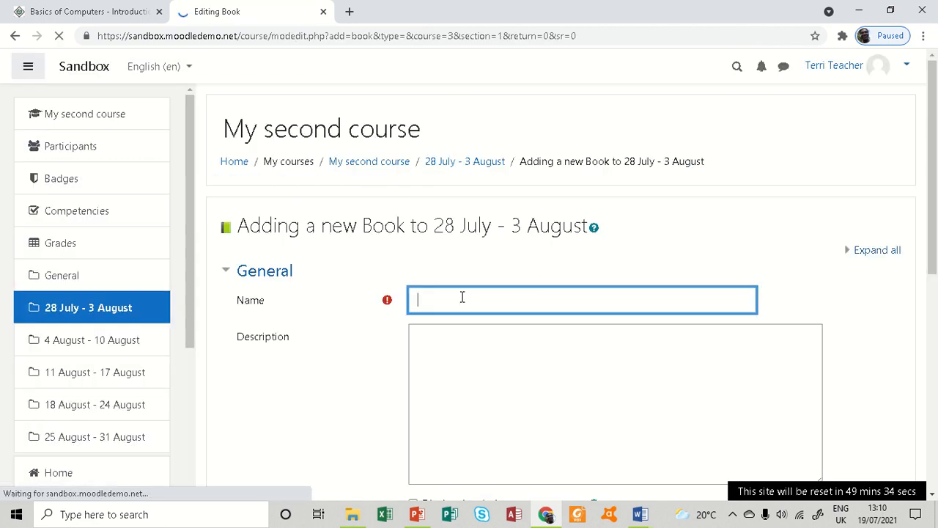
{"action": "left_click", "coordinate": [541, 299]}
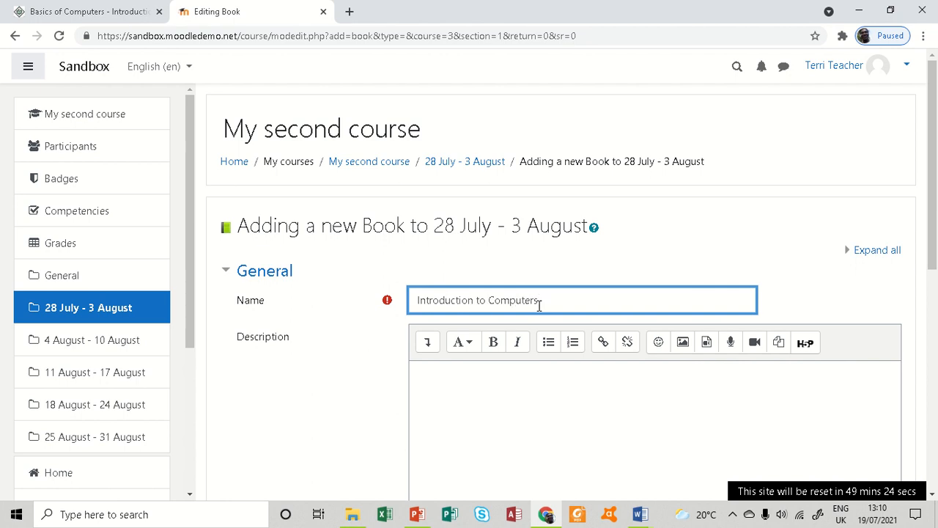
{"action": "scroll", "coordinate": [538, 305], "scroll_direction": "down", "scroll_amount": 3}
{"action": "scroll", "coordinate": [517, 253], "scroll_direction": "down", "scroll_amount": 4}
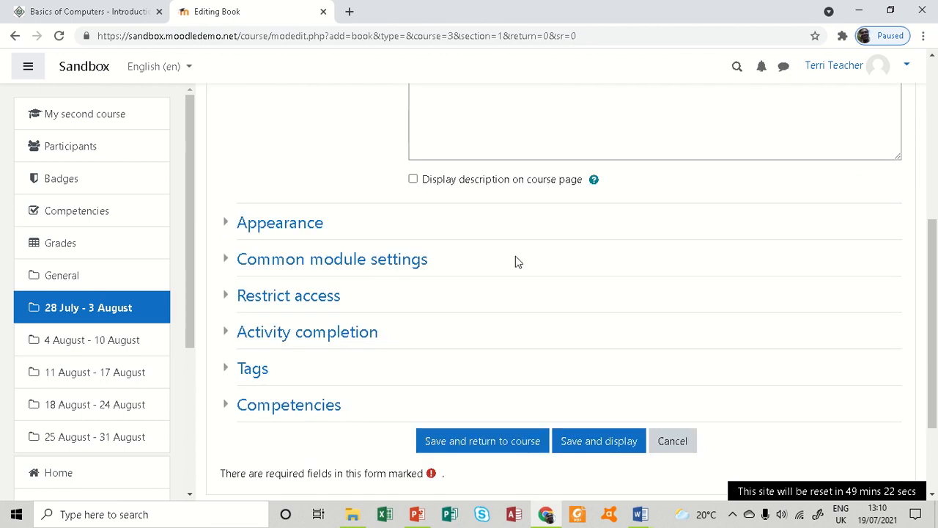
{"action": "left_click", "coordinate": [612, 319]}
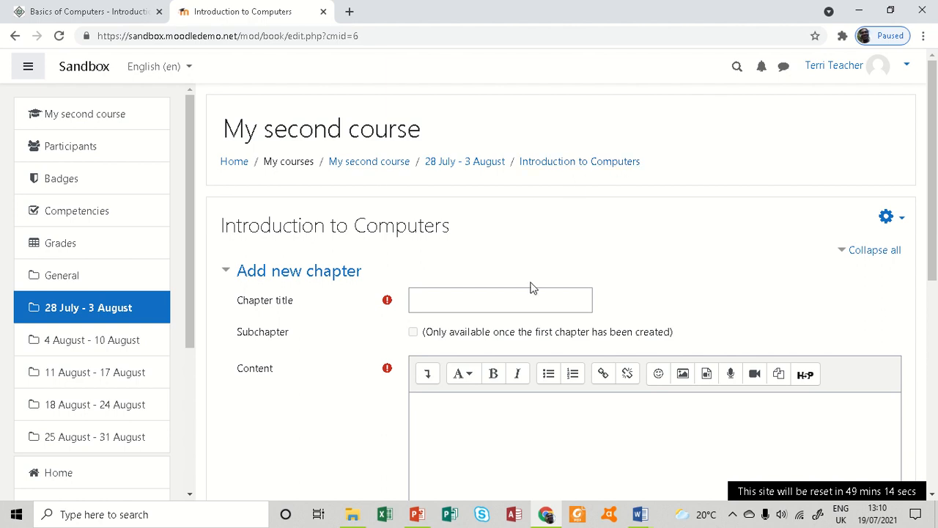
- Title the book's first chapter "Introduction" and paste the copied computer tutorial text as its content
{"action": "scroll", "coordinate": [507, 321], "scroll_direction": "down", "scroll_amount": 2}
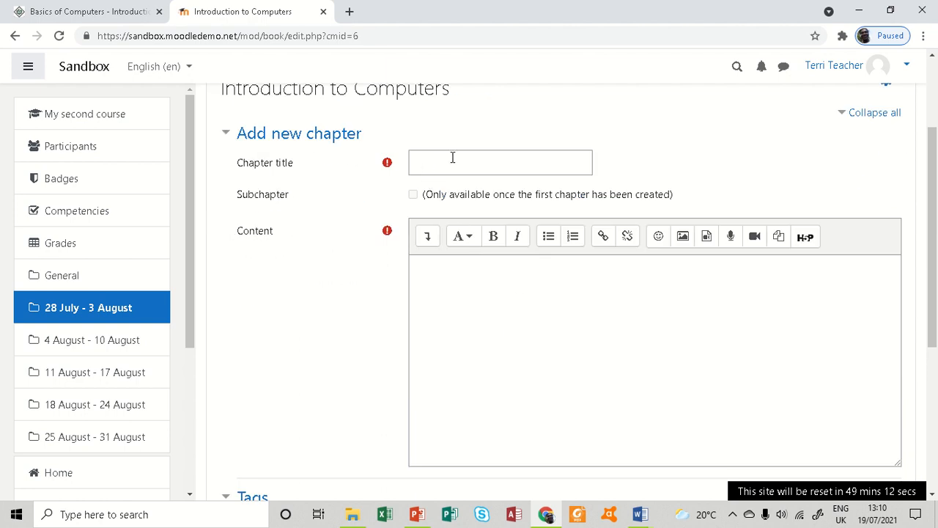
{"action": "left_click", "coordinate": [452, 163]}
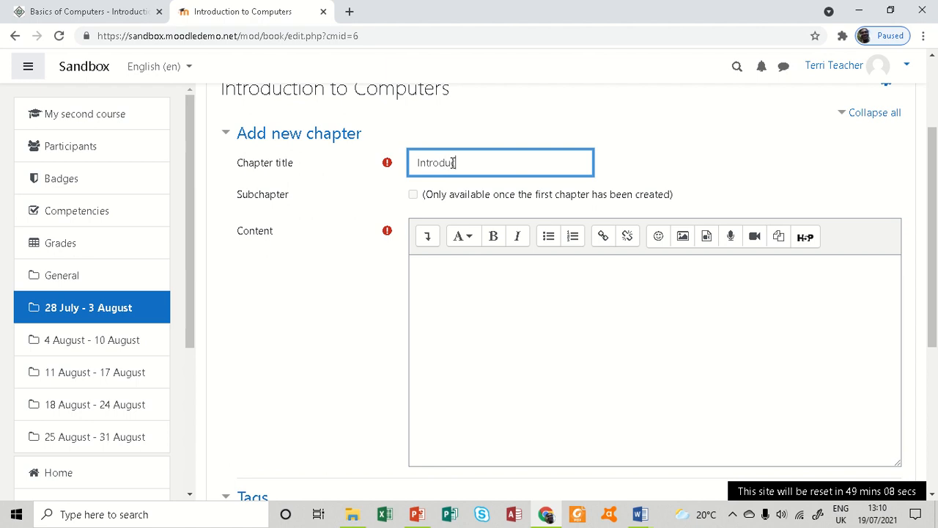
{"action": "left_click", "coordinate": [489, 313]}
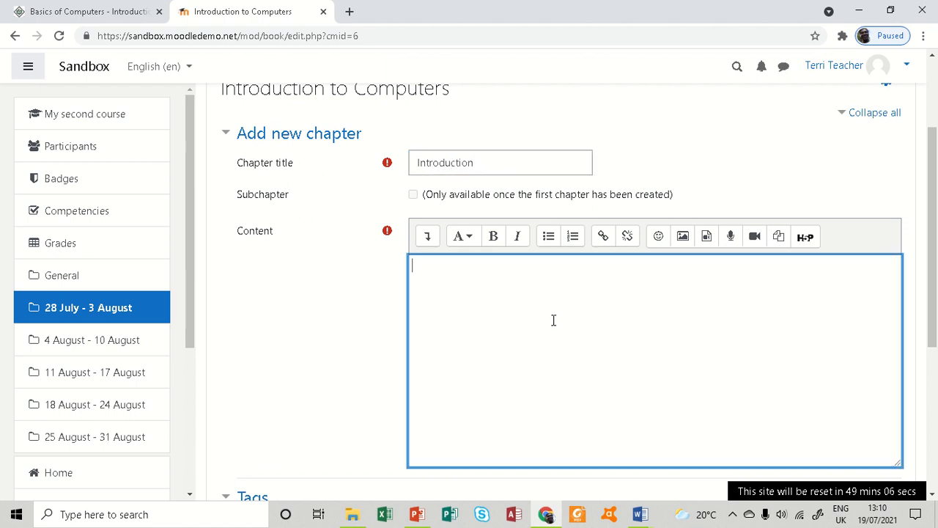
{"action": "key", "text": "ctrl+v"}
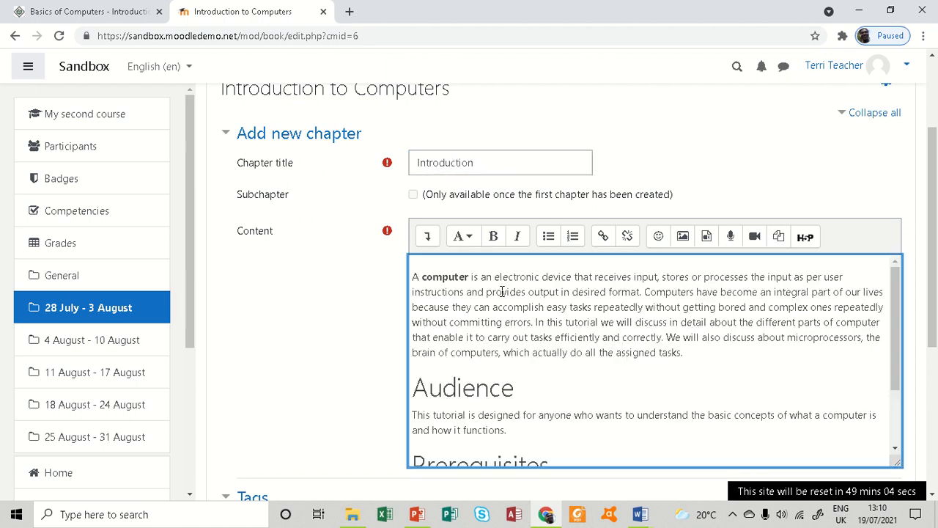
- Check the pasted Introduction text through the Audience and Prerequisites sections and save the chapter
{"action": "scroll", "coordinate": [551, 356], "scroll_direction": "down", "scroll_amount": 3}
{"action": "scroll", "coordinate": [551, 356], "scroll_direction": "up", "scroll_amount": 3}
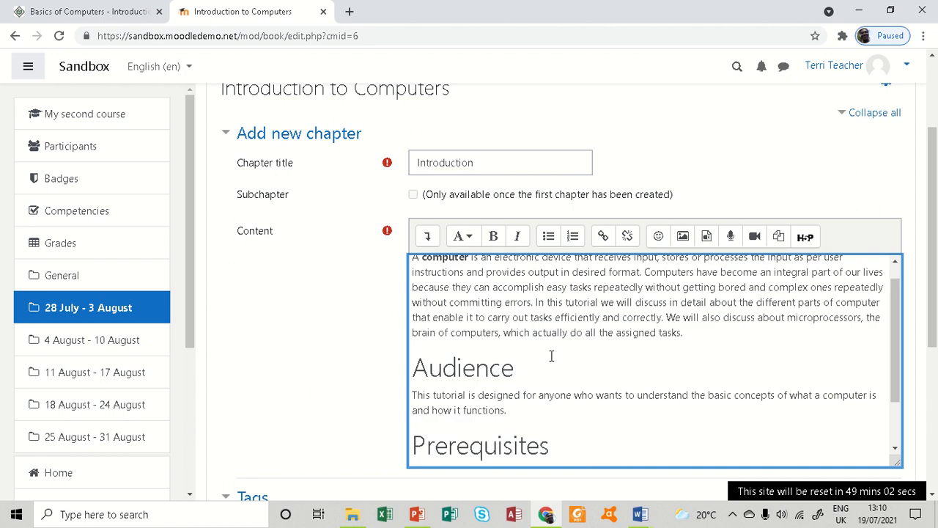
{"action": "scroll", "coordinate": [551, 354], "scroll_direction": "down", "scroll_amount": 3}
{"action": "scroll", "coordinate": [534, 296], "scroll_direction": "up", "scroll_amount": 3}
{"action": "scroll", "coordinate": [528, 310], "scroll_direction": "down", "scroll_amount": 3}
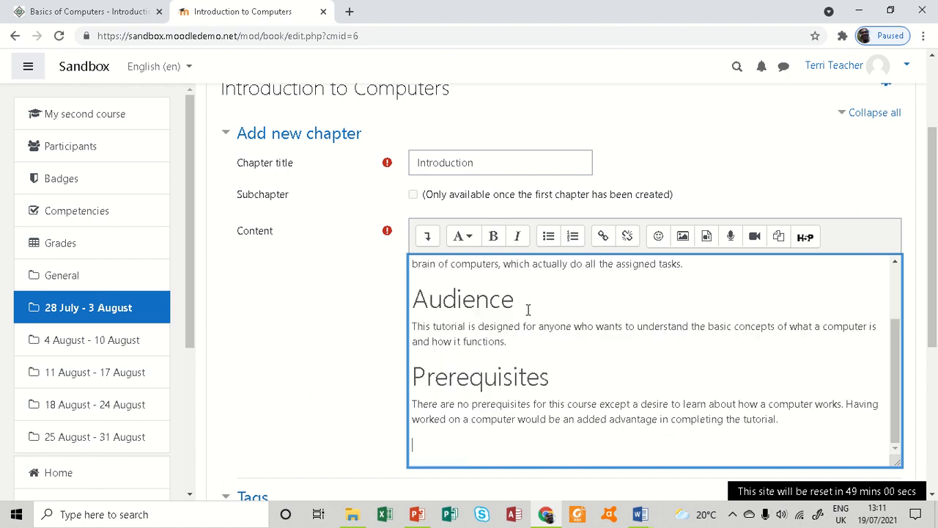
{"action": "scroll", "coordinate": [251, 316], "scroll_direction": "down", "scroll_amount": 4}
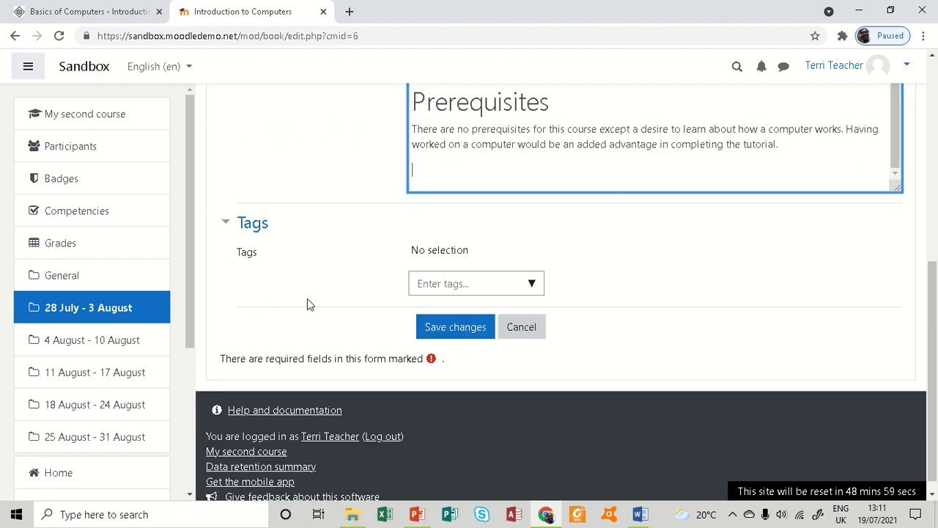
{"action": "left_click", "coordinate": [463, 331]}
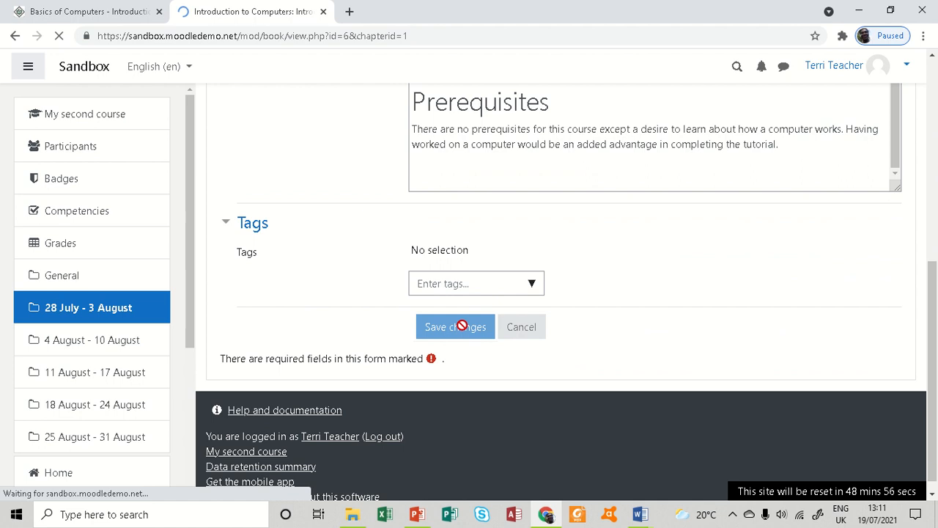
- Review the saved Introduction chapter, including the book title, chapter text and table of contents
{"action": "scroll", "coordinate": [429, 308], "scroll_direction": "down", "scroll_amount": 4}
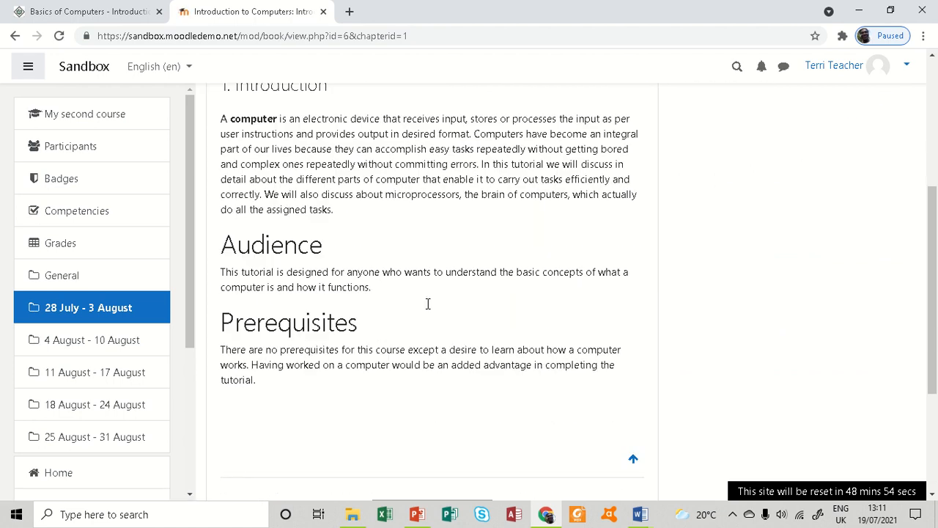
{"action": "scroll", "coordinate": [425, 293], "scroll_direction": "up", "scroll_amount": 4}
{"action": "scroll", "coordinate": [424, 285], "scroll_direction": "down", "scroll_amount": 3}
{"action": "scroll", "coordinate": [424, 282], "scroll_direction": "up", "scroll_amount": 3}
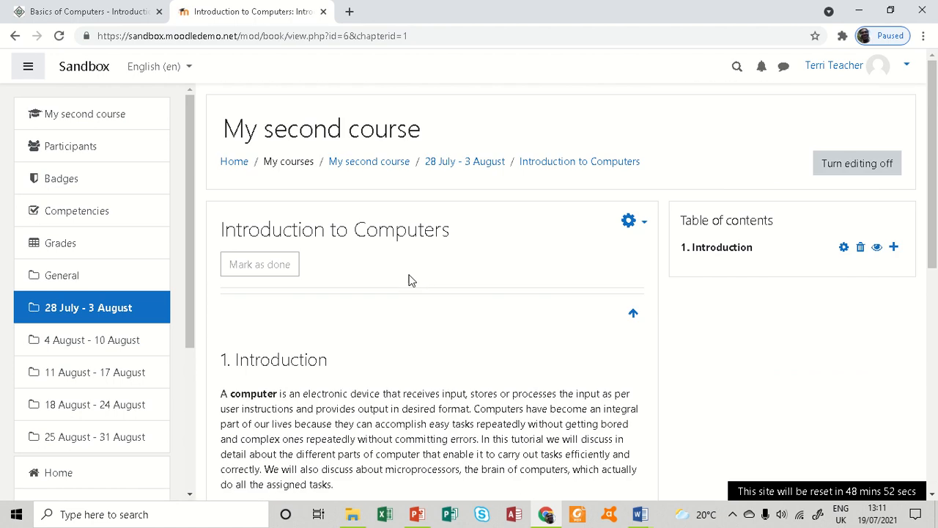
{"action": "left_click_drag", "start_coordinate": [233, 229], "coordinate": [492, 277]}
{"action": "left_click", "coordinate": [464, 394]}
{"action": "scroll", "coordinate": [469, 383], "scroll_direction": "down", "scroll_amount": 2}
{"action": "scroll", "coordinate": [700, 244], "scroll_direction": "up", "scroll_amount": 2}
{"action": "scroll", "coordinate": [456, 321], "scroll_direction": "down", "scroll_amount": 2}
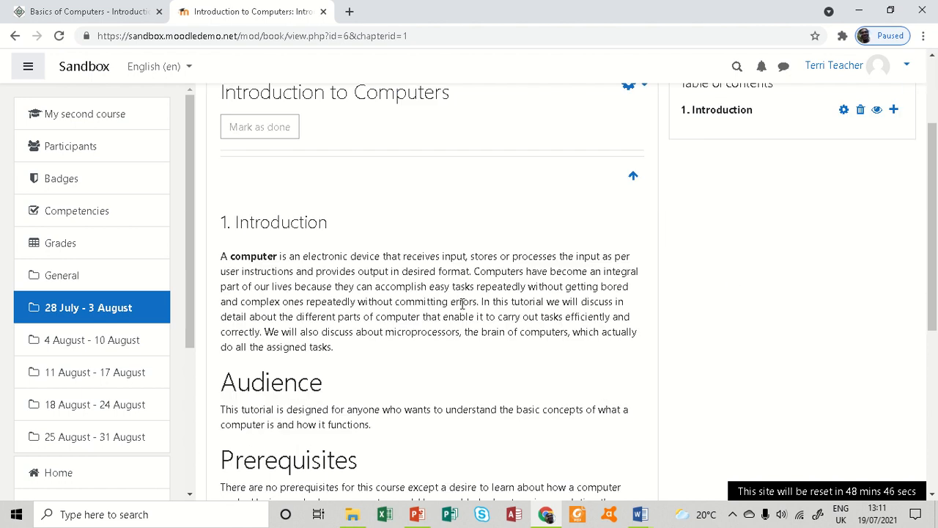
{"action": "scroll", "coordinate": [536, 275], "scroll_direction": "up", "scroll_amount": 1}
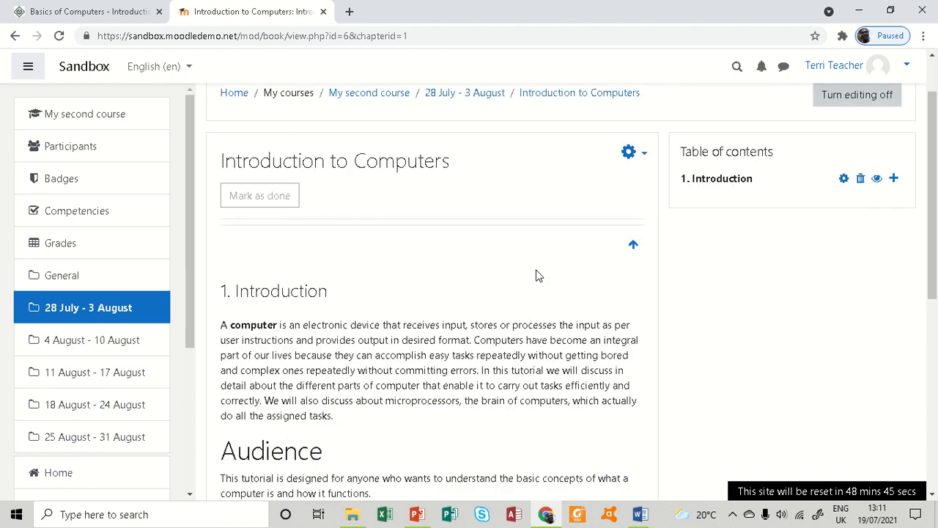
- Add a new chapter after Introduction and title it "Input-Process-Output Model", copying that heading from the Tutorials Point page
{"action": "left_click", "coordinate": [895, 181]}
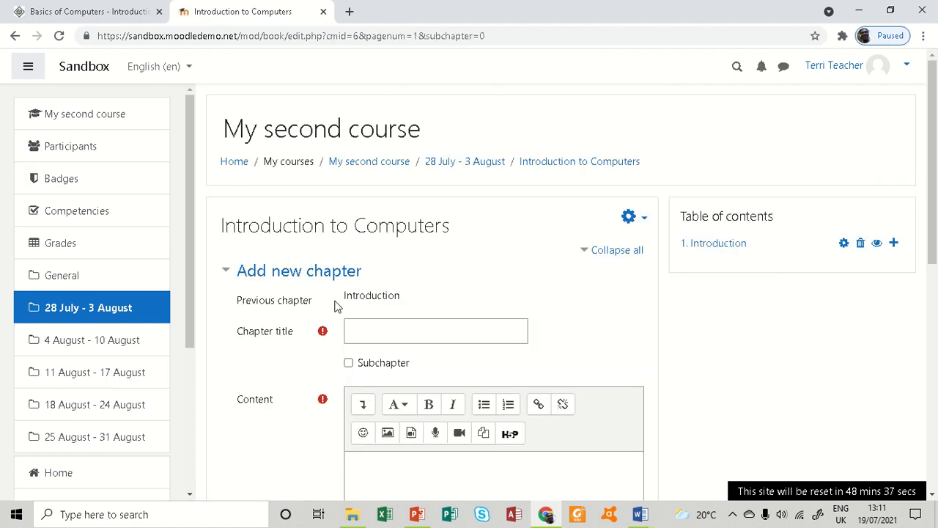
{"action": "left_click", "coordinate": [35, 13]}
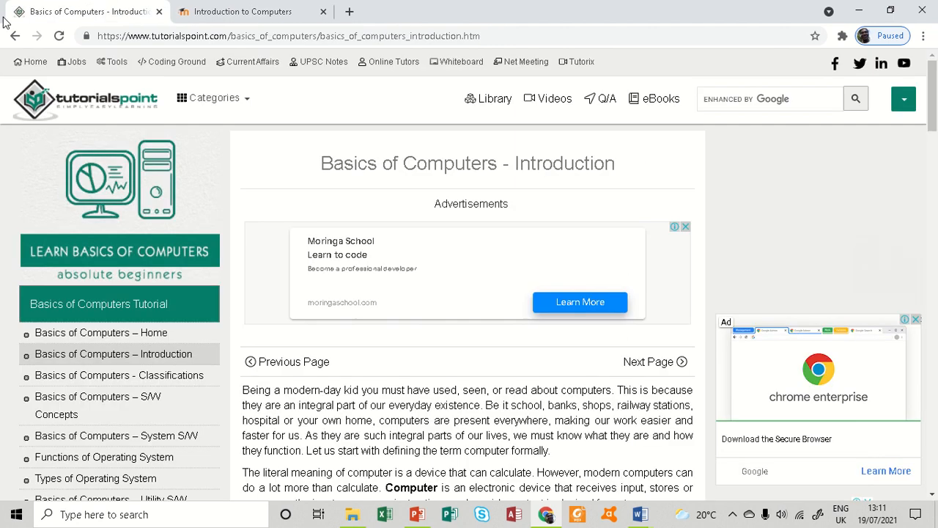
{"action": "scroll", "coordinate": [415, 261], "scroll_direction": "down", "scroll_amount": 4}
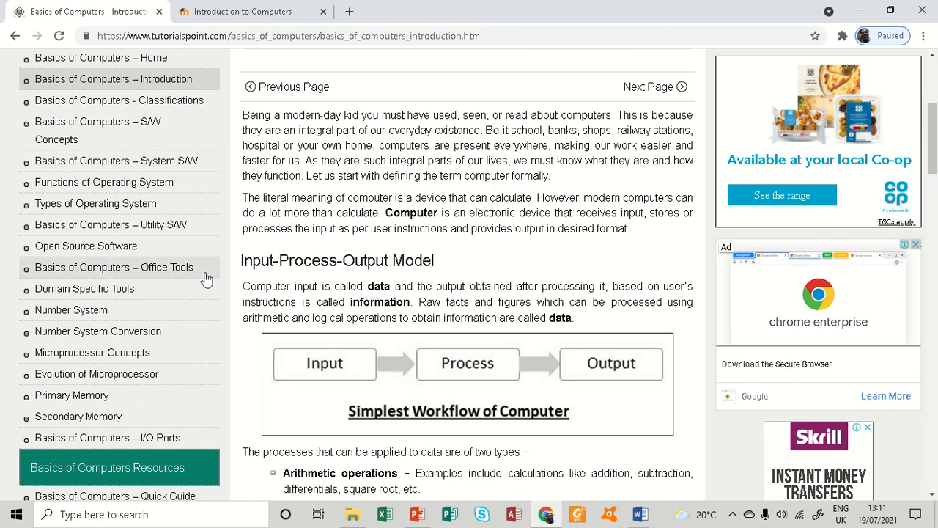
{"action": "left_click_drag", "start_coordinate": [242, 256], "coordinate": [453, 269]}
{"action": "key", "text": "ctrl+c"}
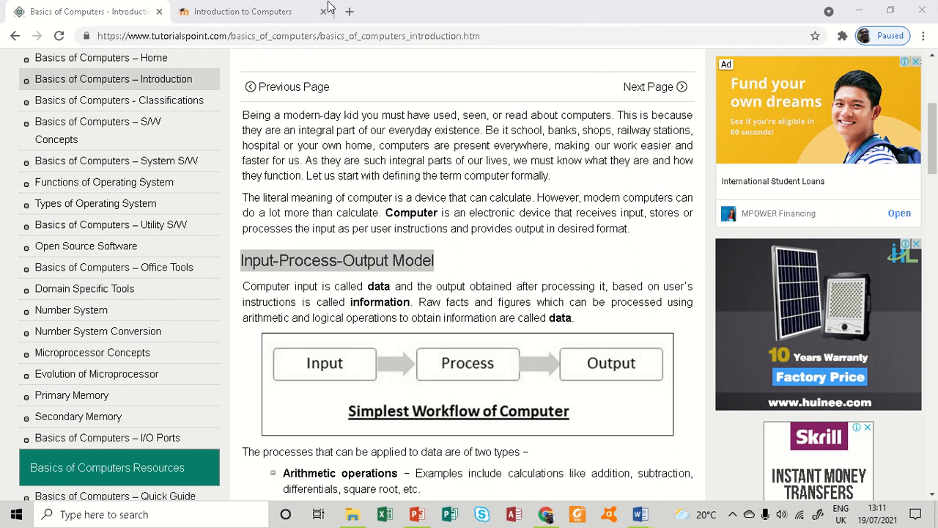
{"action": "left_click", "coordinate": [242, 11]}
{"action": "left_click", "coordinate": [396, 333]}
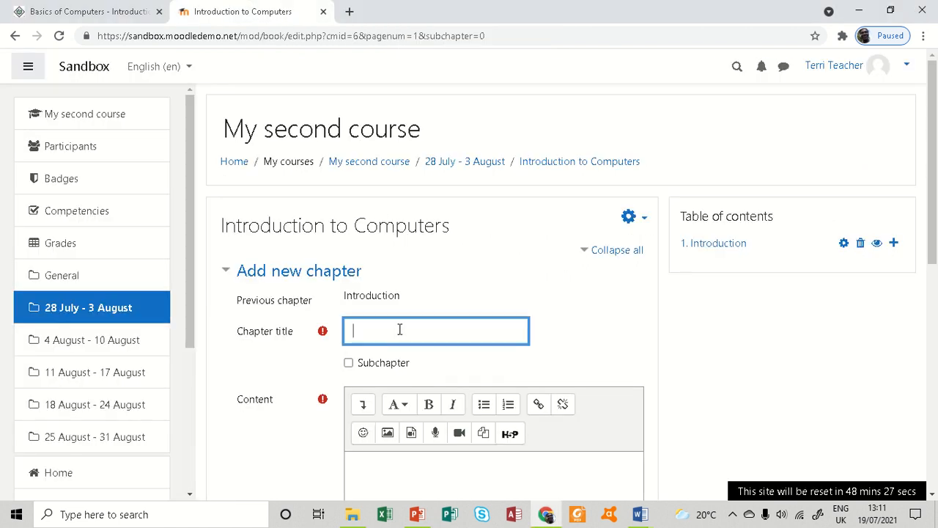
{"action": "key", "text": "ctrl+v"}
{"action": "scroll", "coordinate": [477, 330], "scroll_direction": "down", "scroll_amount": 2}
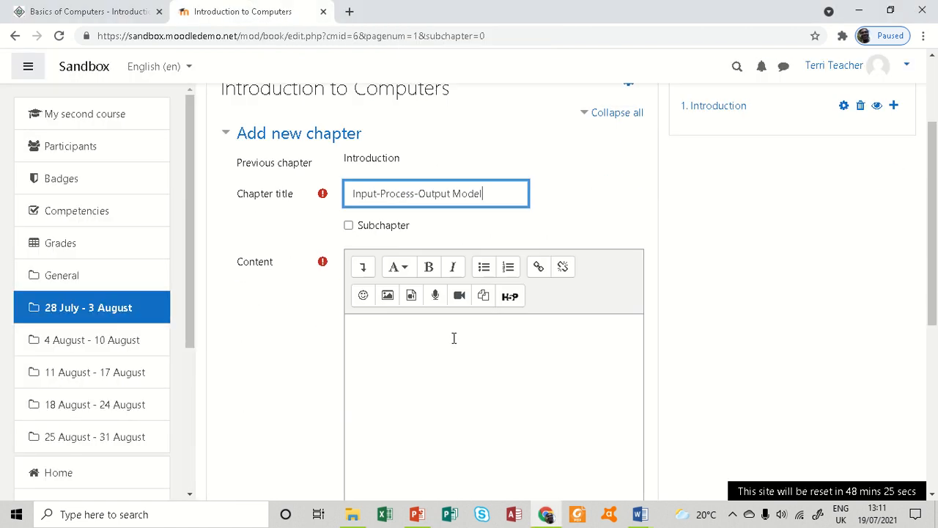
- Copy the Tutorials Point text from "Being a modern-day kid" up to before "Characteristics of Computer" into the new chapter's content
{"action": "left_click", "coordinate": [454, 338]}
{"action": "left_click", "coordinate": [110, 14]}
{"action": "scroll", "coordinate": [299, 243], "scroll_direction": "up", "scroll_amount": 3}
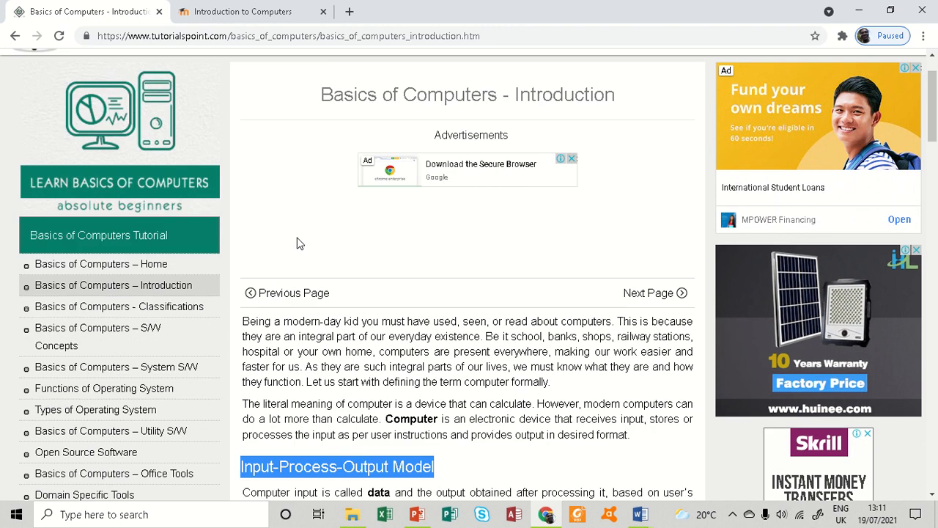
{"action": "scroll", "coordinate": [273, 308], "scroll_direction": "down", "scroll_amount": 2}
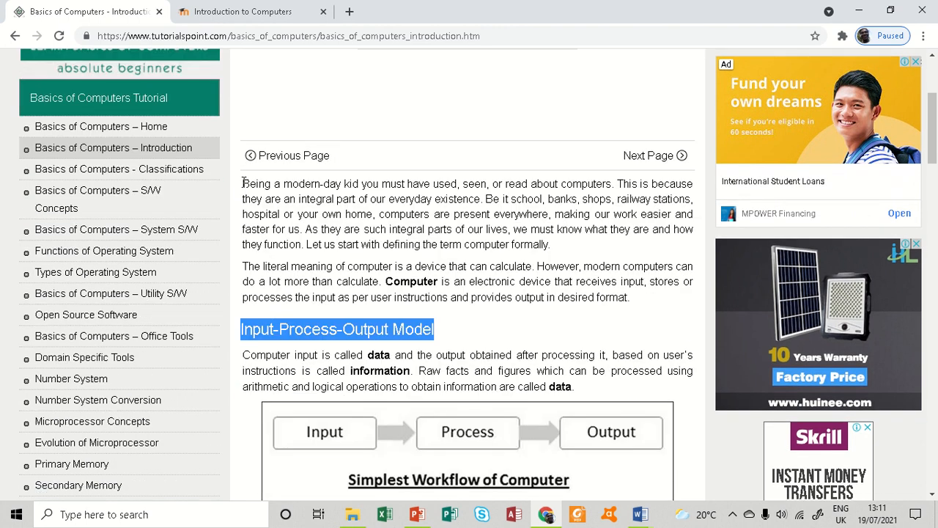
{"action": "left_click_drag", "start_coordinate": [244, 183], "coordinate": [624, 165]}
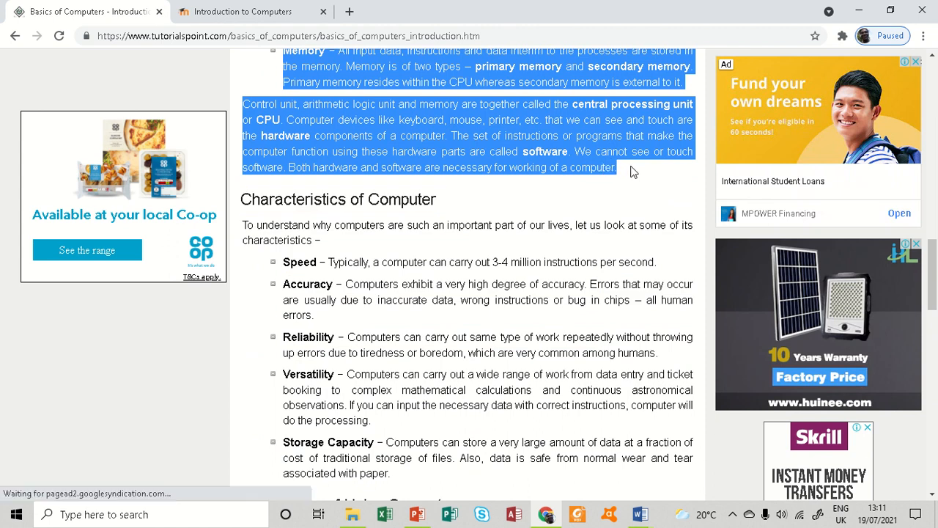
{"action": "left_click", "coordinate": [239, 11]}
{"action": "key", "text": "ctrl+v"}
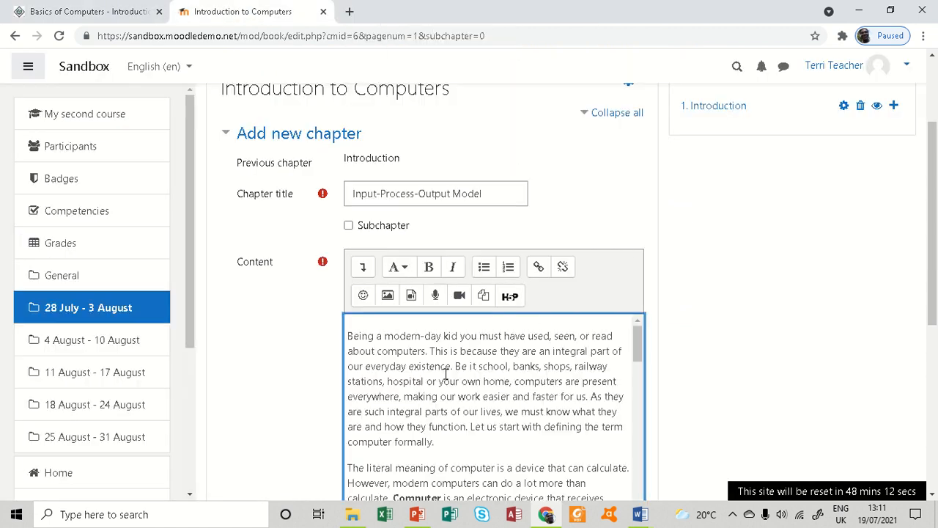
- Save the Input-Process-Output Model chapter after checking its pasted content, and view the saved page
{"action": "scroll", "coordinate": [444, 382], "scroll_direction": "down", "scroll_amount": 10}
{"action": "scroll", "coordinate": [444, 381], "scroll_direction": "down", "scroll_amount": 3}
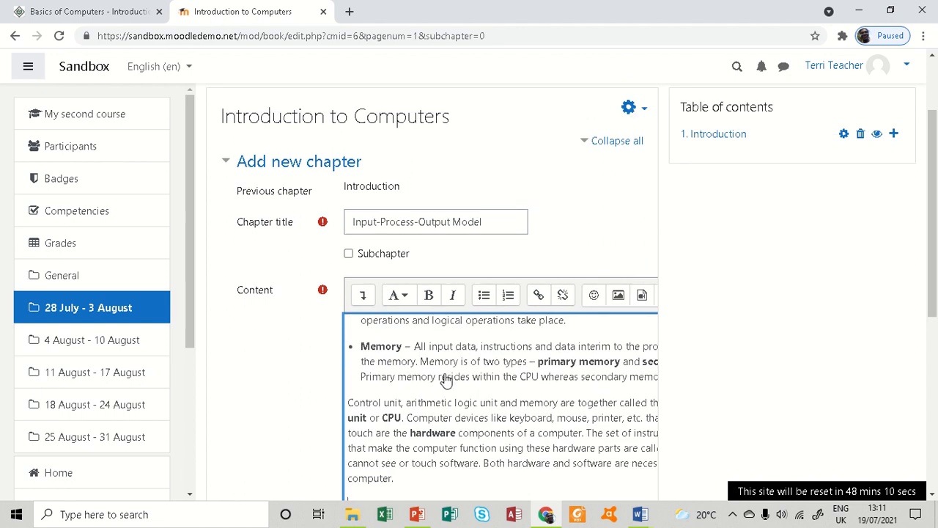
{"action": "scroll", "coordinate": [252, 334], "scroll_direction": "down", "scroll_amount": 5}
{"action": "left_click", "coordinate": [393, 323]}
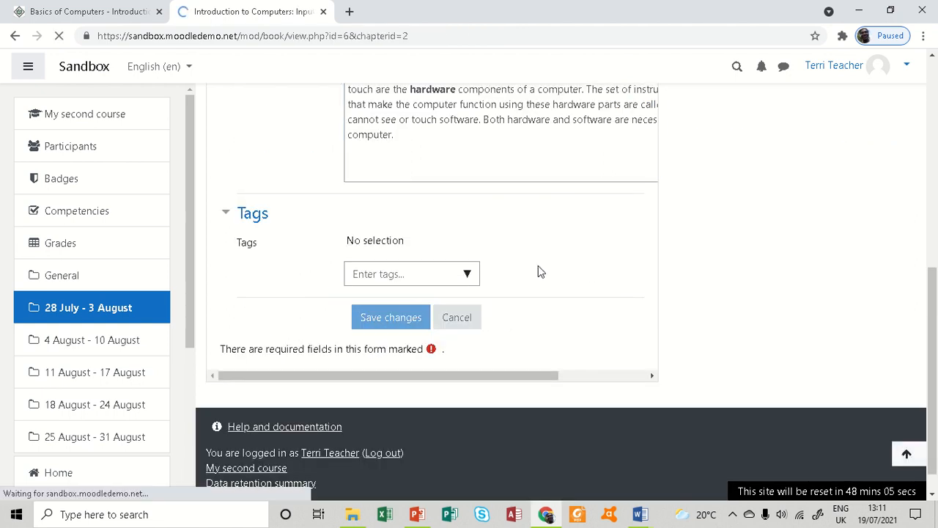
{"action": "scroll", "coordinate": [438, 293], "scroll_direction": "down", "scroll_amount": 4}
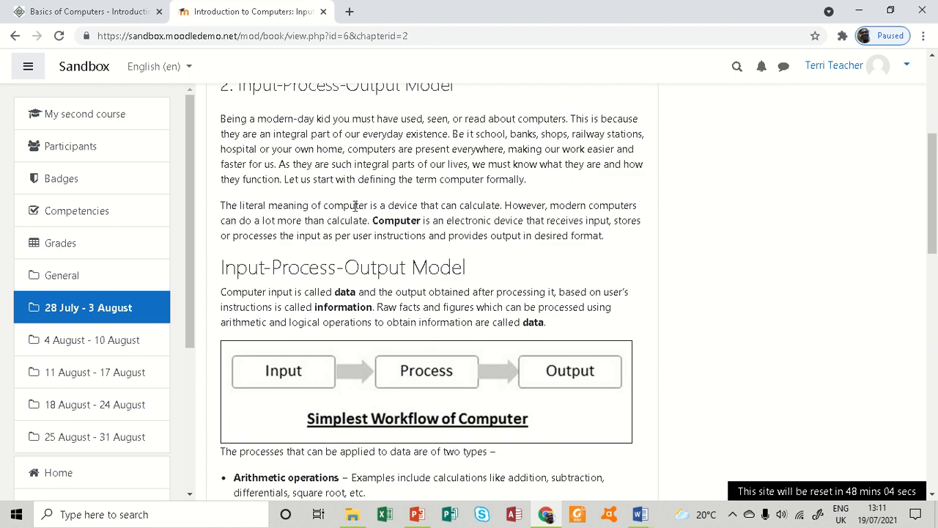
- Review the saved Input-Process-Output Model chapter's text and diagrams and start a new chapter after it
{"action": "scroll", "coordinate": [372, 220], "scroll_direction": "up", "scroll_amount": 3}
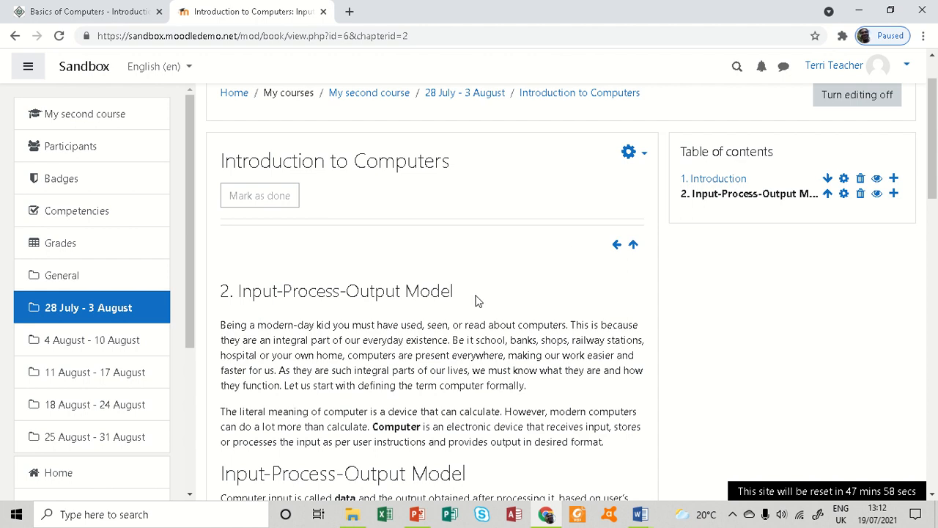
{"action": "scroll", "coordinate": [390, 302], "scroll_direction": "down", "scroll_amount": 15}
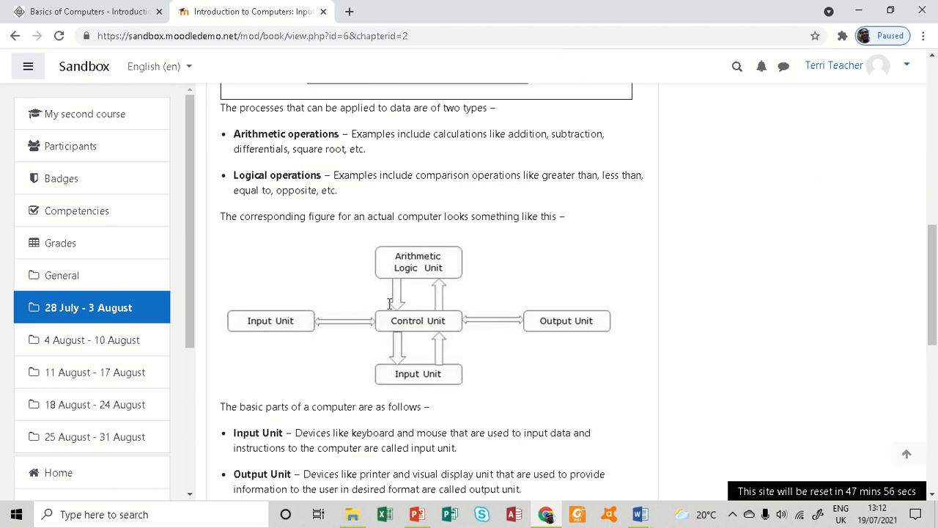
{"action": "scroll", "coordinate": [389, 302], "scroll_direction": "down", "scroll_amount": 1}
{"action": "scroll", "coordinate": [393, 301], "scroll_direction": "up", "scroll_amount": 12}
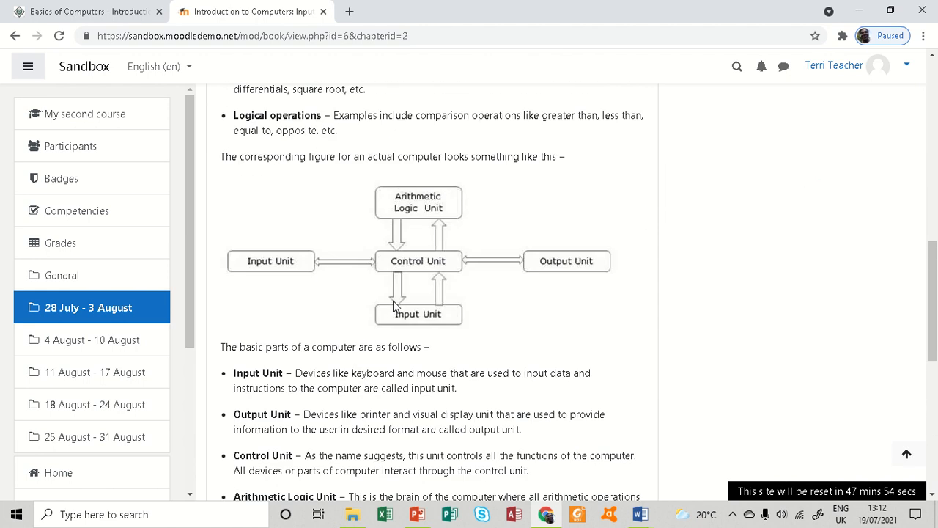
{"action": "scroll", "coordinate": [505, 280], "scroll_direction": "up", "scroll_amount": 3}
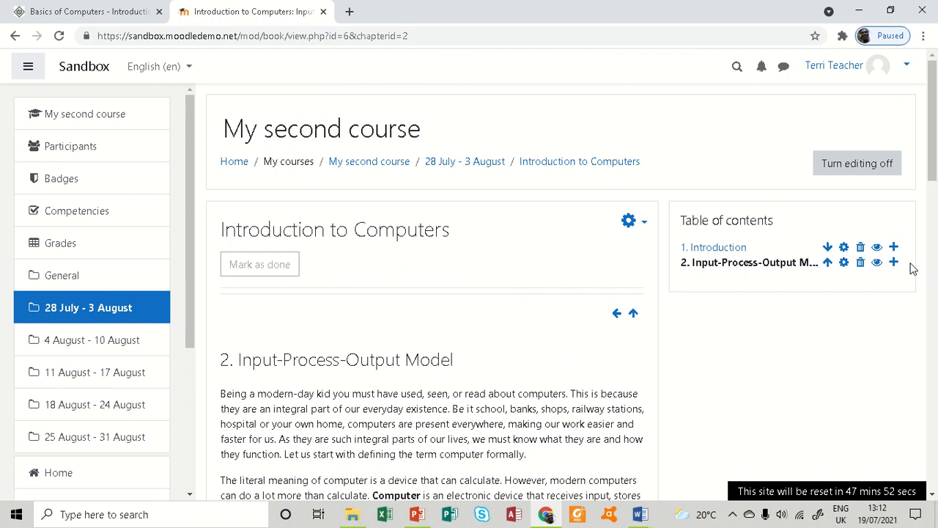
{"action": "left_click", "coordinate": [893, 262]}
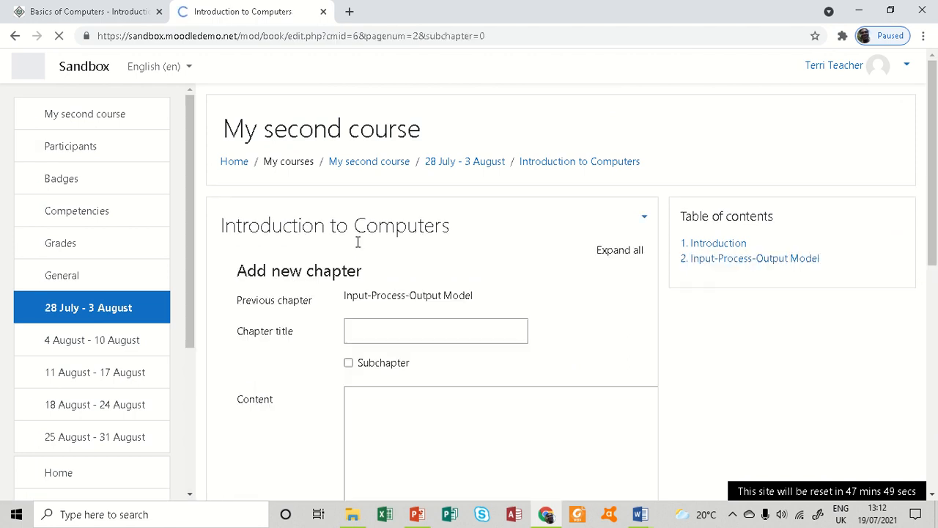
- Copy the Tutorials Point text from "Characteristics of Computer" through the end of the Booting section into the new chapter's content
{"action": "left_click", "coordinate": [103, 11]}
{"action": "scroll", "coordinate": [307, 208], "scroll_direction": "down", "scroll_amount": 14}
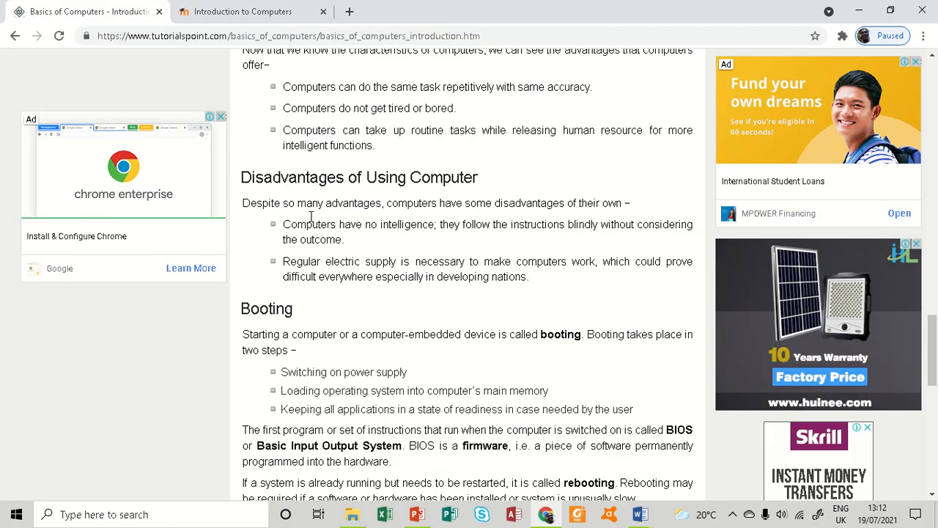
{"action": "scroll", "coordinate": [310, 218], "scroll_direction": "down", "scroll_amount": 1}
{"action": "scroll", "coordinate": [311, 217], "scroll_direction": "up", "scroll_amount": 8}
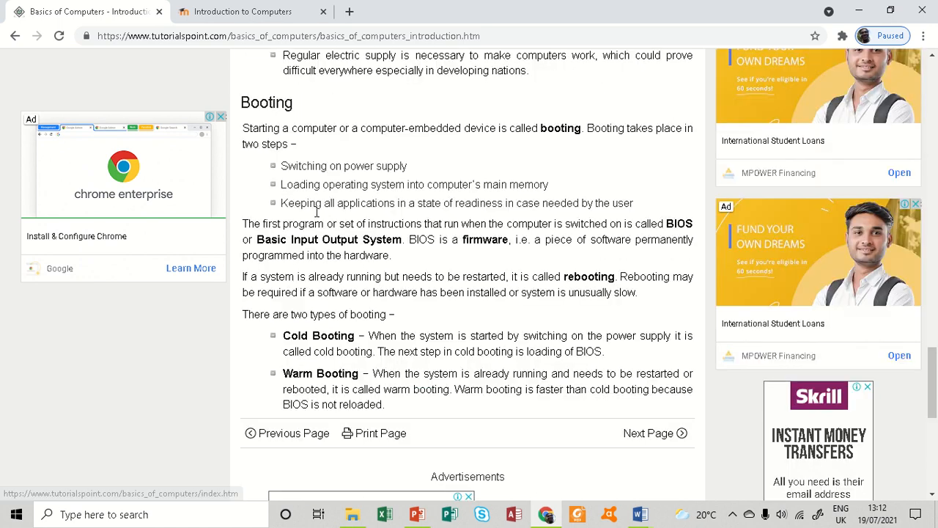
{"action": "scroll", "coordinate": [312, 205], "scroll_direction": "up", "scroll_amount": 3}
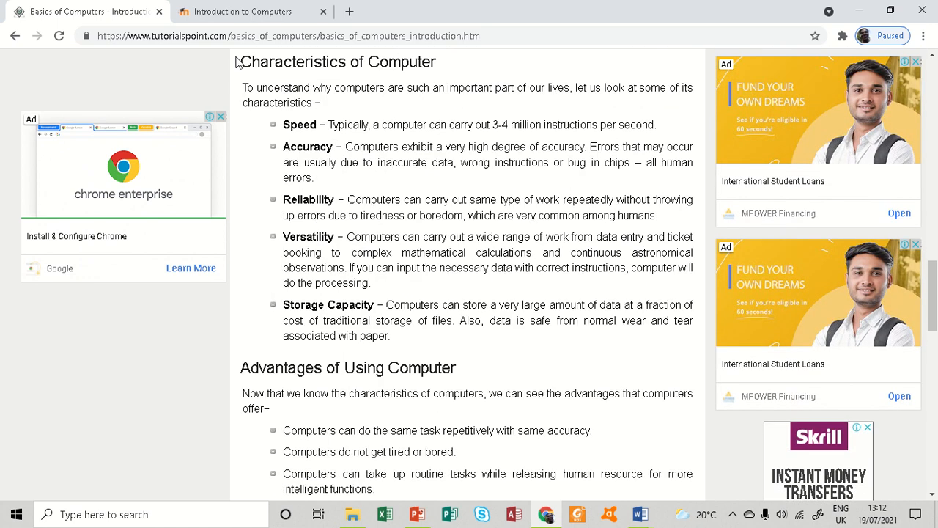
{"action": "left_click_drag", "start_coordinate": [241, 62], "coordinate": [557, 364]}
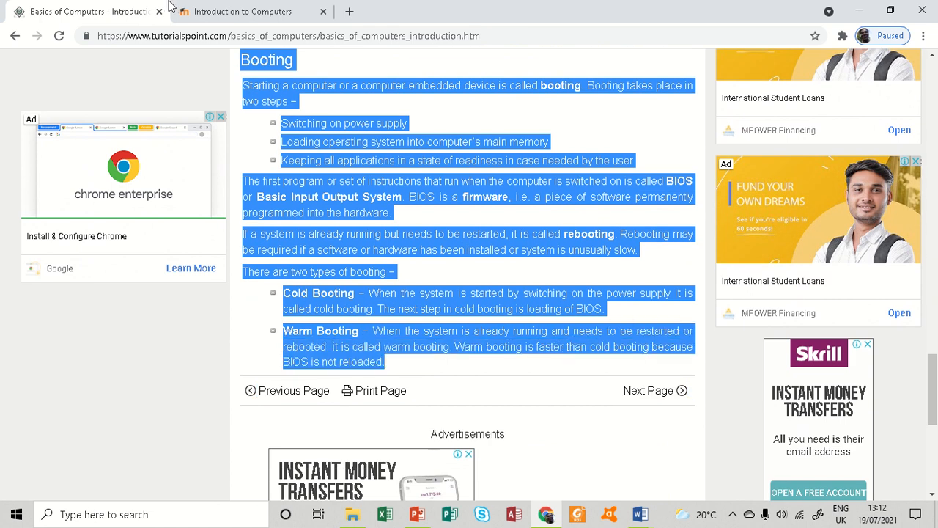
{"action": "left_click", "coordinate": [217, 12]}
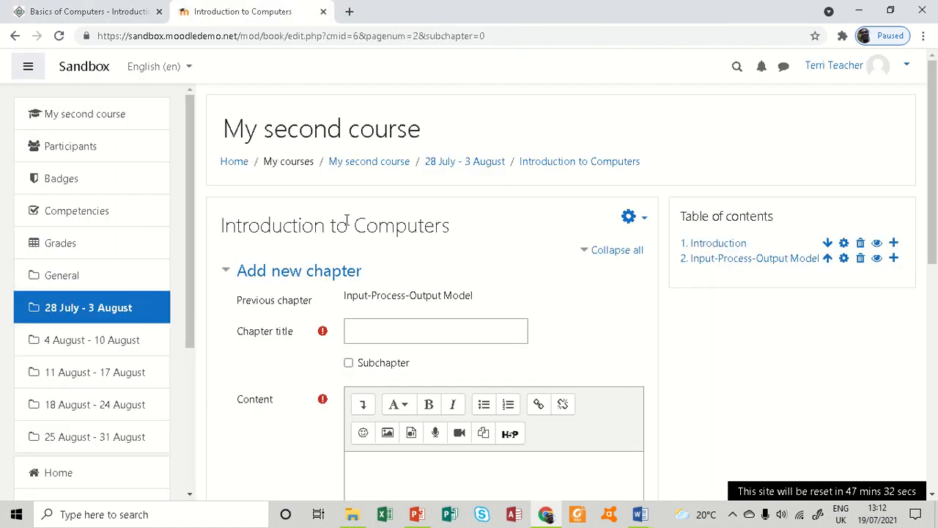
{"action": "scroll", "coordinate": [439, 416], "scroll_direction": "down", "scroll_amount": 2}
{"action": "left_click", "coordinate": [423, 344]}
{"action": "key", "text": "ctrl+v"}
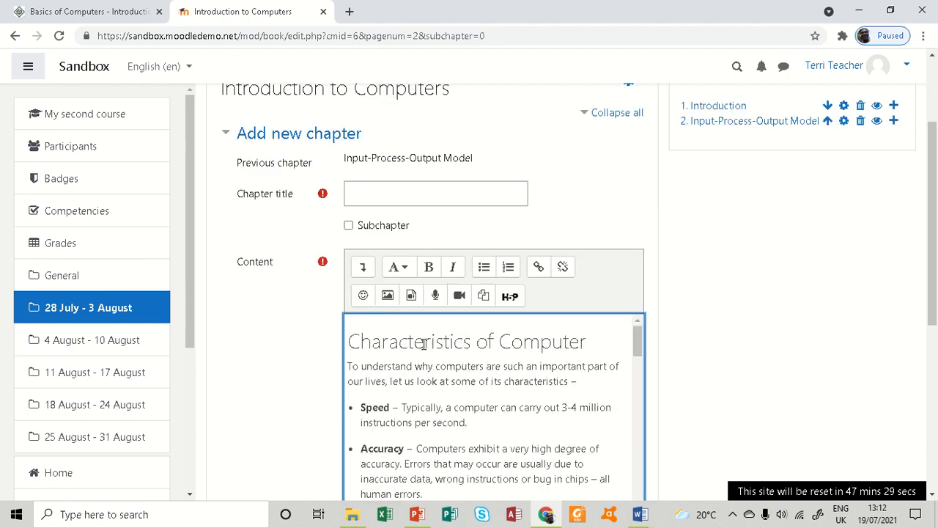
- Title the chapter "Characteristics of Computer" by copying that heading from its content
{"action": "left_click_drag", "start_coordinate": [351, 340], "coordinate": [595, 343]}
{"action": "key", "text": "ctrl+c"}
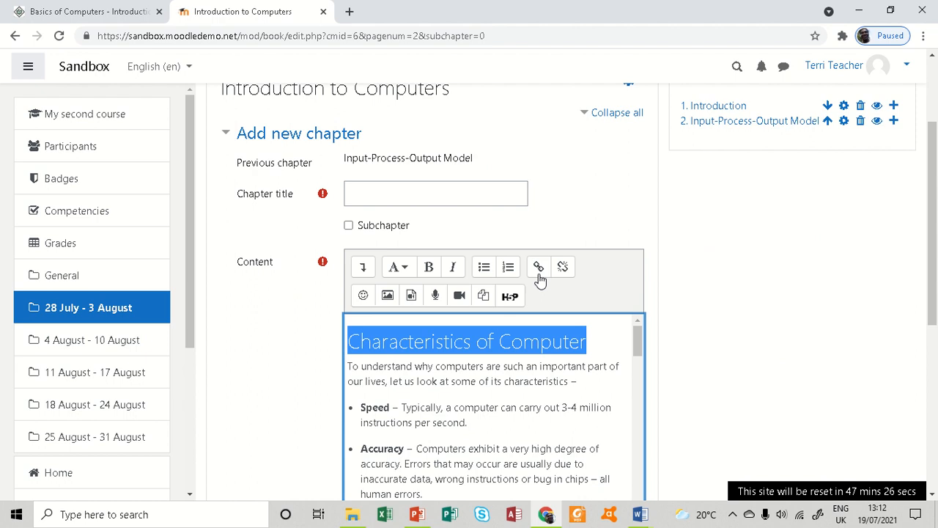
{"action": "left_click", "coordinate": [491, 194]}
{"action": "key", "text": "ctrl+v"}
- Delete the Booting section from the end of the Characteristics of Computer chapter's content, keeping everything through Disadvantages of Using Computer
{"action": "scroll", "coordinate": [443, 396], "scroll_direction": "down", "scroll_amount": 2}
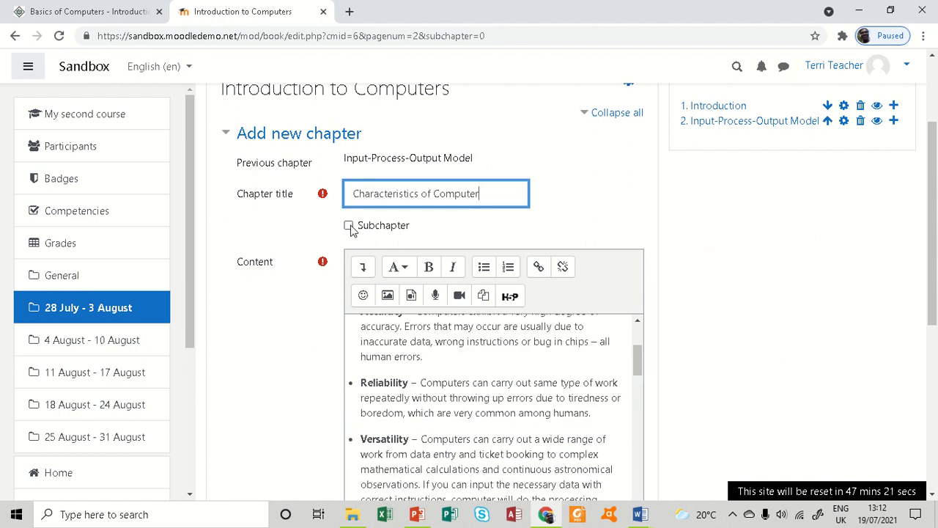
{"action": "scroll", "coordinate": [432, 354], "scroll_direction": "down", "scroll_amount": 5}
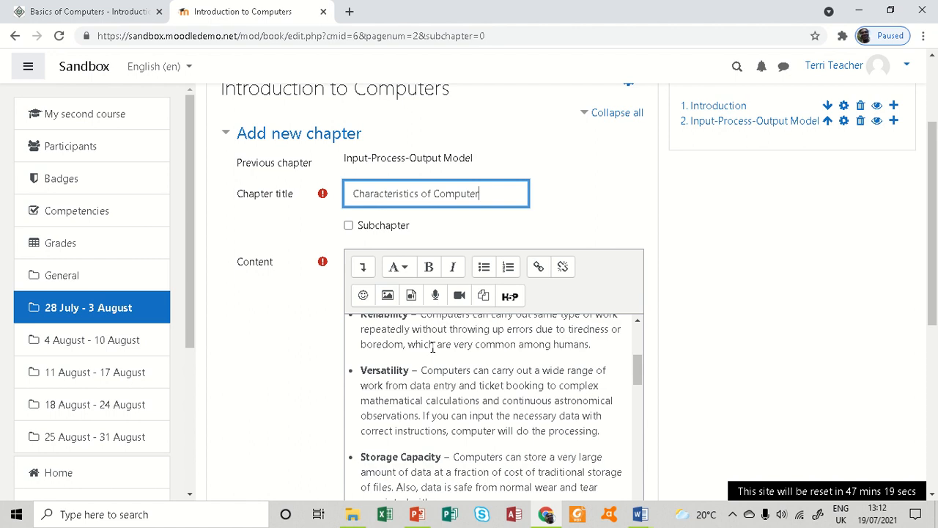
{"action": "scroll", "coordinate": [430, 364], "scroll_direction": "down", "scroll_amount": 8}
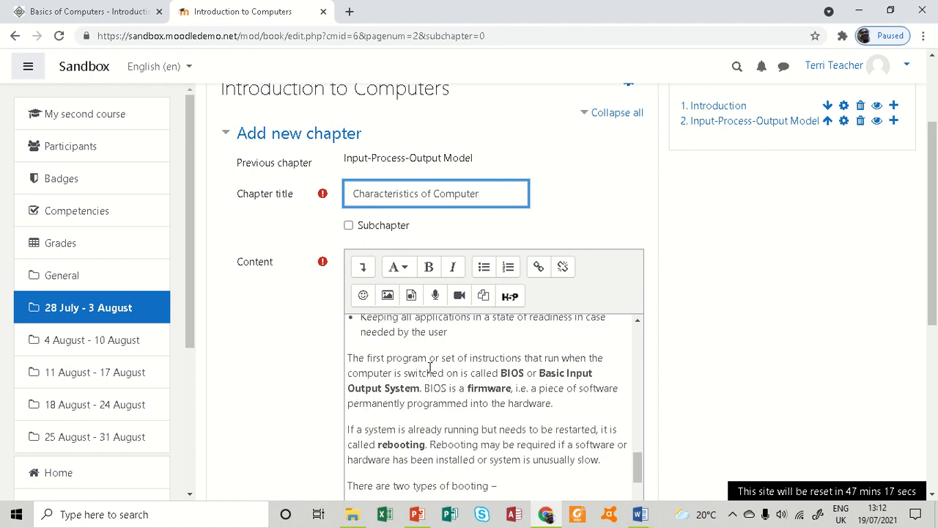
{"action": "scroll", "coordinate": [357, 394], "scroll_direction": "up", "scroll_amount": 3}
{"action": "left_click_drag", "start_coordinate": [348, 426], "coordinate": [546, 511]}
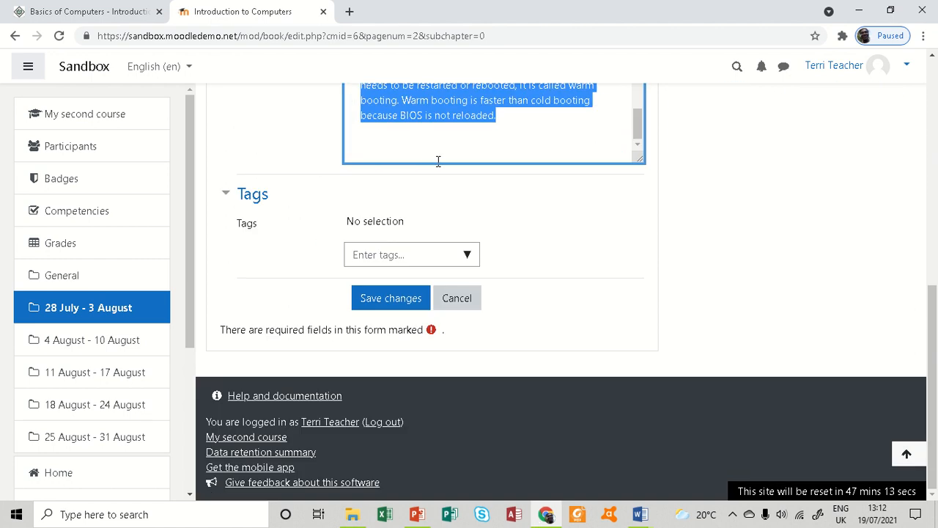
{"action": "scroll", "coordinate": [411, 150], "scroll_direction": "up", "scroll_amount": 6}
{"action": "scroll", "coordinate": [269, 172], "scroll_direction": "up", "scroll_amount": 2}
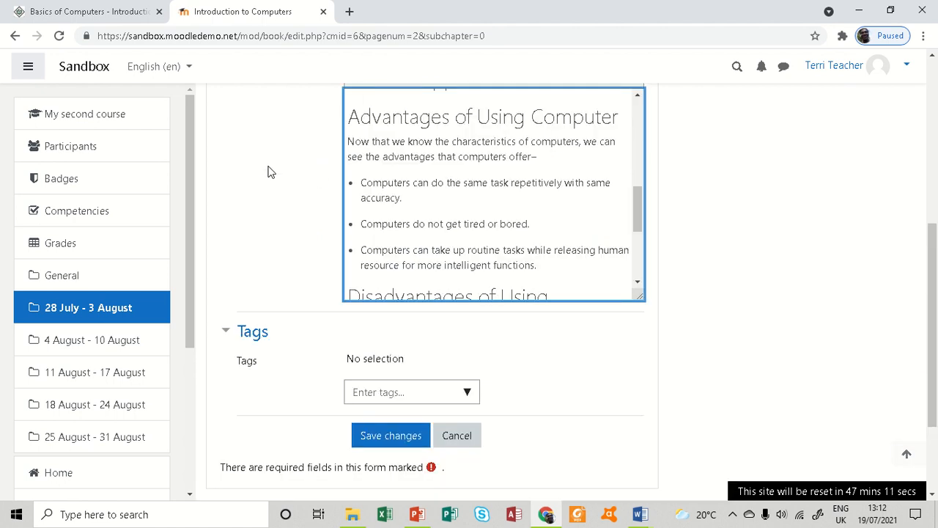
{"action": "scroll", "coordinate": [508, 237], "scroll_direction": "down", "scroll_amount": 3}
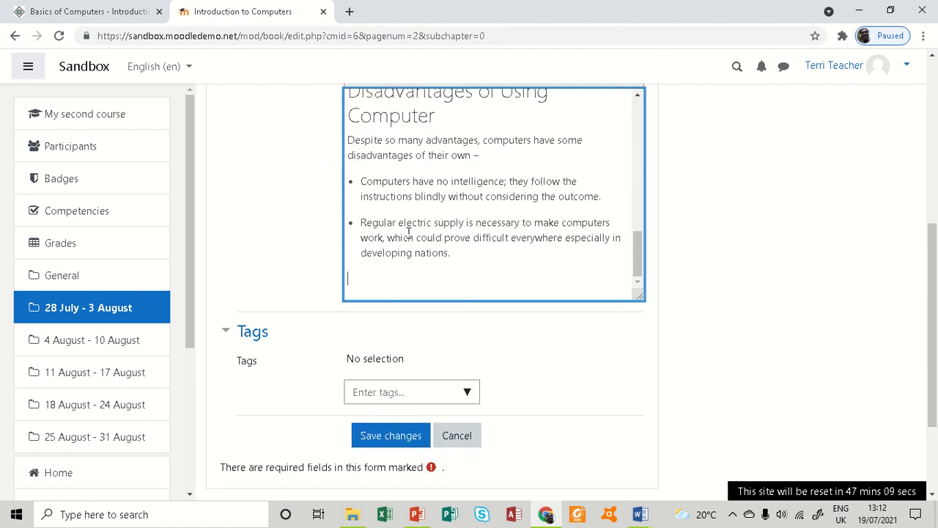
- Save the Characteristics of Computer chapter after checking its remaining content, and view the saved page
{"action": "scroll", "coordinate": [408, 232], "scroll_direction": "up", "scroll_amount": 3}
{"action": "scroll", "coordinate": [352, 230], "scroll_direction": "down", "scroll_amount": 3}
{"action": "left_click", "coordinate": [383, 434]}
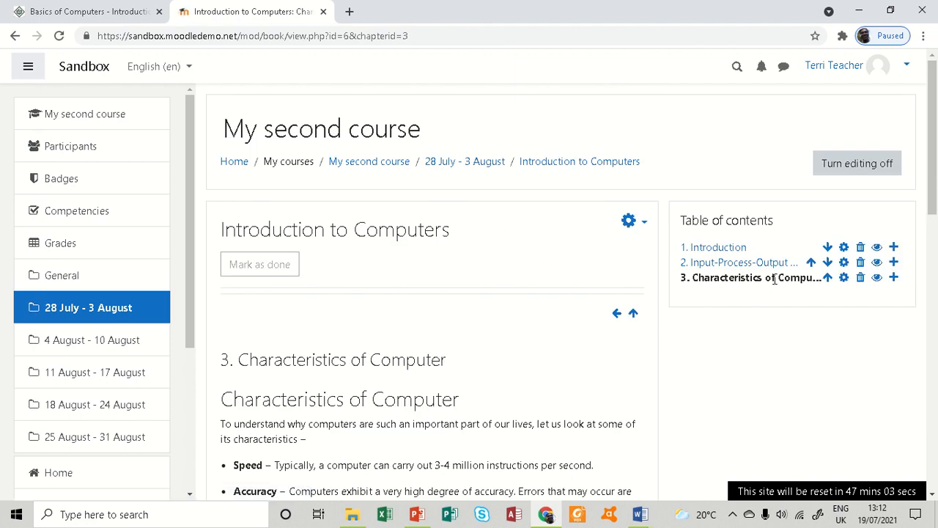
{"action": "scroll", "coordinate": [470, 303], "scroll_direction": "down", "scroll_amount": 2}
{"action": "scroll", "coordinate": [470, 297], "scroll_direction": "up", "scroll_amount": 2}
- Add a new chapter after Characteristics of Computer, title it "Booting" and mark it as a subchapter
{"action": "left_click", "coordinate": [894, 277]}
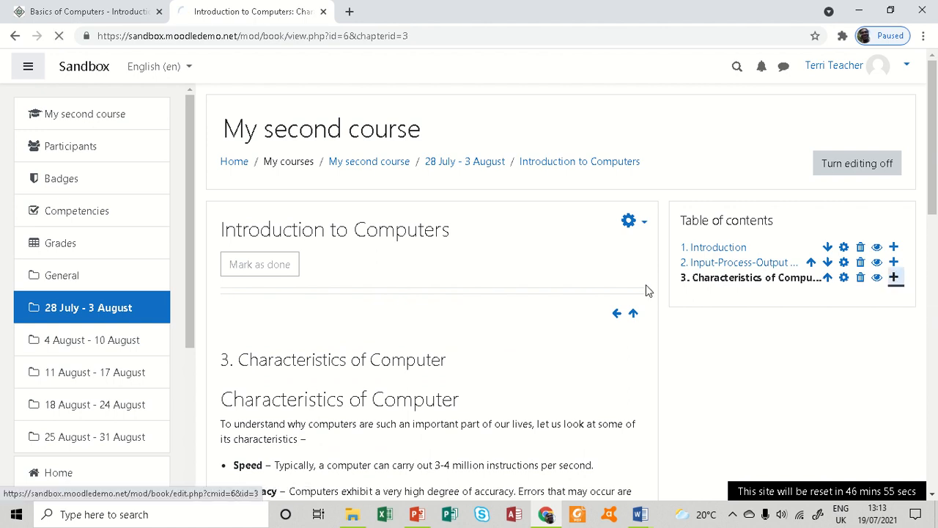
{"action": "scroll", "coordinate": [475, 274], "scroll_direction": "down", "scroll_amount": 2}
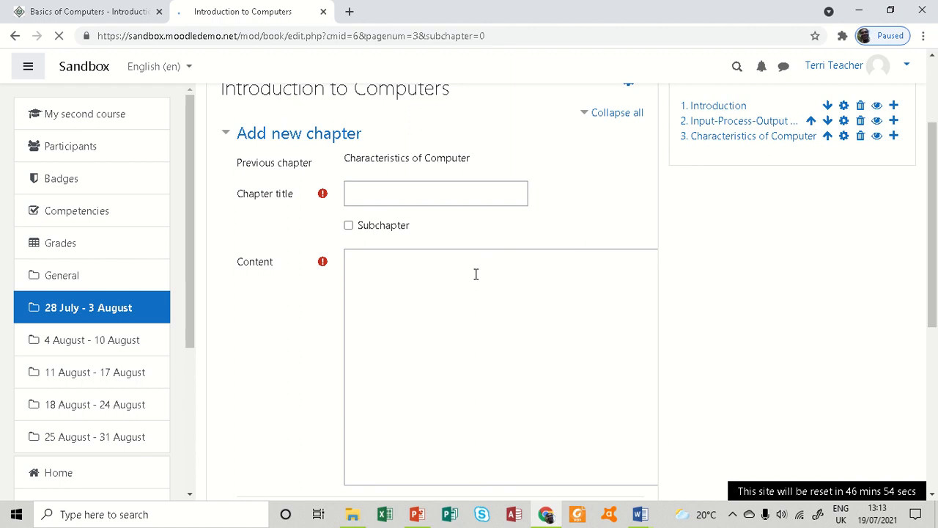
{"action": "left_click", "coordinate": [366, 191]}
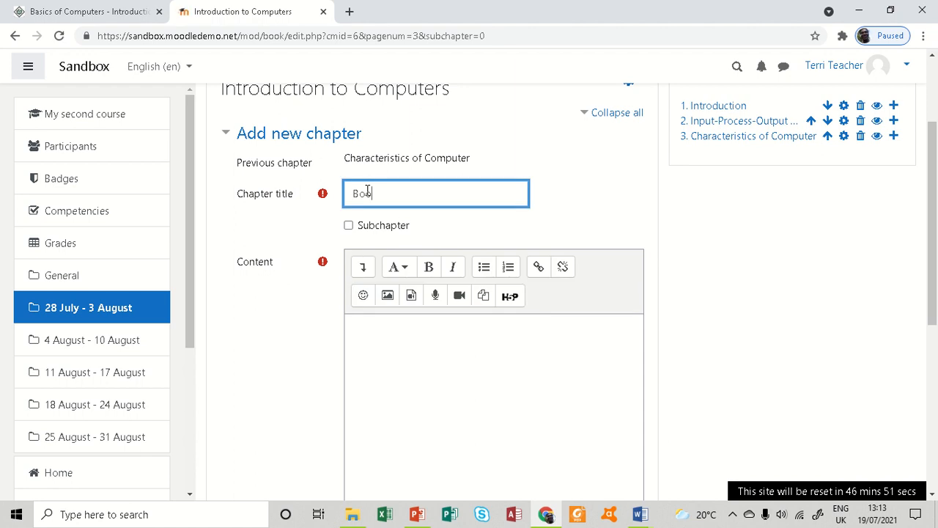
{"action": "left_click", "coordinate": [350, 226]}
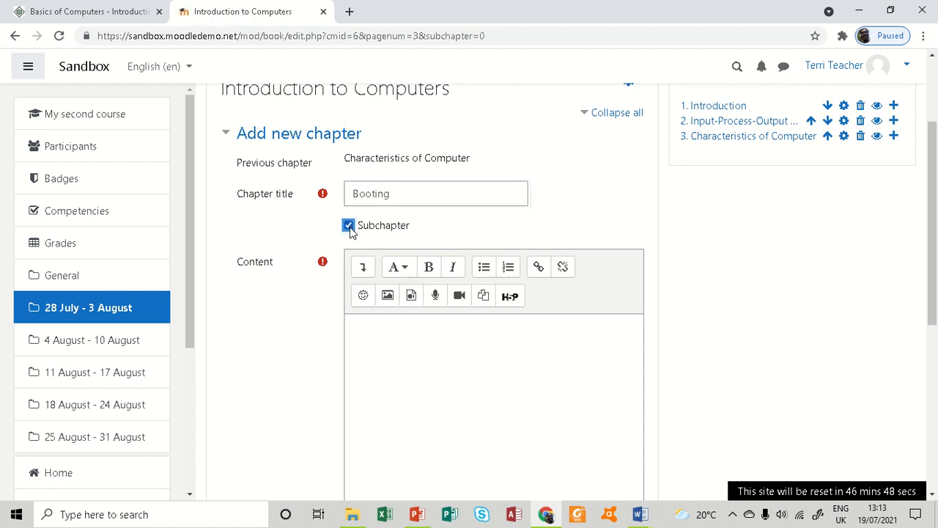
- Copy the Booting section, from its heading to the end of the Warm Booting item, from Tutorials Point into the subchapter's content
{"action": "left_click", "coordinate": [416, 351]}
{"action": "left_click", "coordinate": [129, 11]}
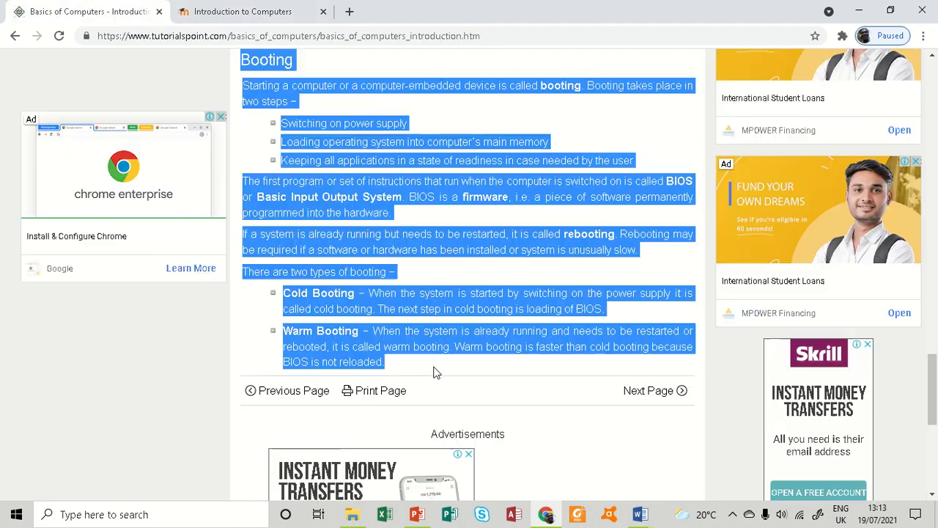
{"action": "scroll", "coordinate": [436, 370], "scroll_direction": "down", "scroll_amount": 3}
{"action": "scroll", "coordinate": [414, 286], "scroll_direction": "up", "scroll_amount": 4}
{"action": "left_click", "coordinate": [279, 149]}
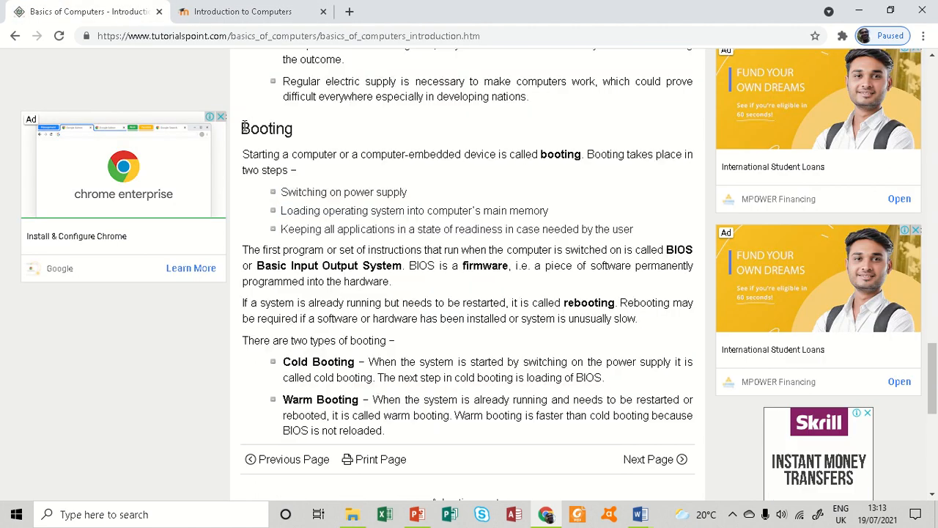
{"action": "left_click_drag", "start_coordinate": [243, 129], "coordinate": [522, 438]}
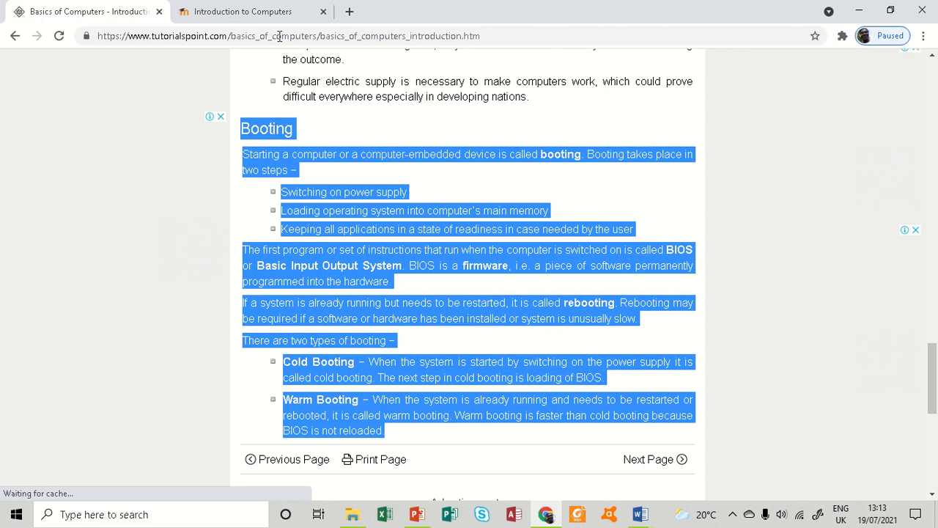
{"action": "left_click", "coordinate": [244, 11]}
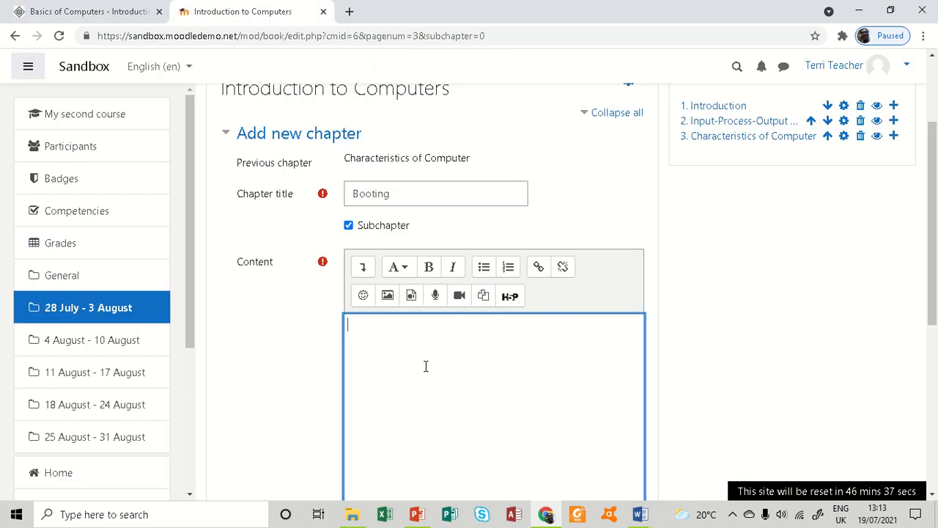
{"action": "key", "text": "ctrl+v"}
- Check the Booting subchapter's pasted content and subchapter setting, and save it
{"action": "scroll", "coordinate": [425, 365], "scroll_direction": "down", "scroll_amount": 10}
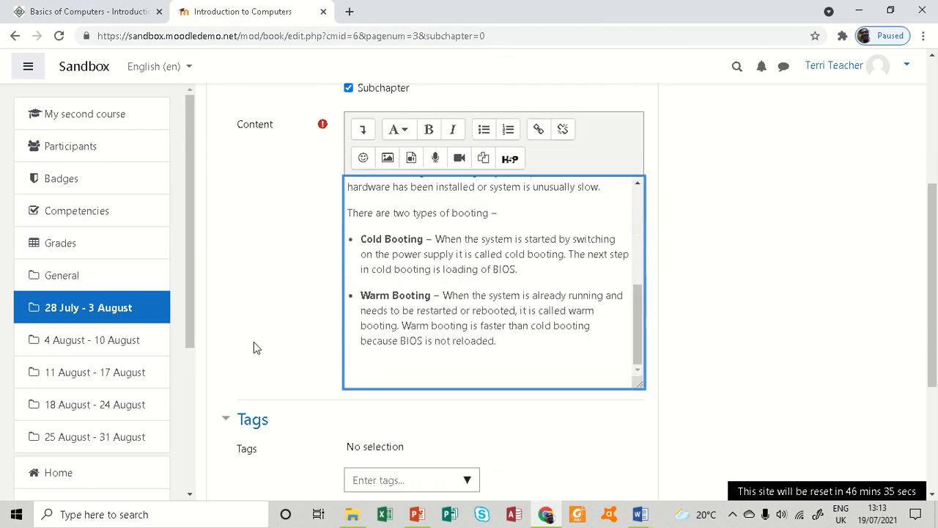
{"action": "scroll", "coordinate": [412, 297], "scroll_direction": "down", "scroll_amount": 3}
{"action": "scroll", "coordinate": [398, 159], "scroll_direction": "up", "scroll_amount": 5}
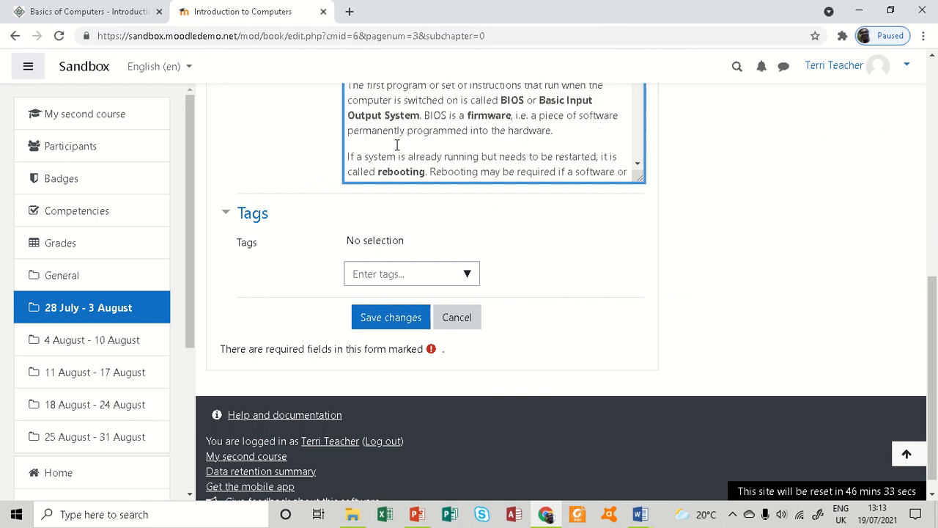
{"action": "scroll", "coordinate": [396, 145], "scroll_direction": "up", "scroll_amount": 3}
{"action": "scroll", "coordinate": [329, 161], "scroll_direction": "up", "scroll_amount": 4}
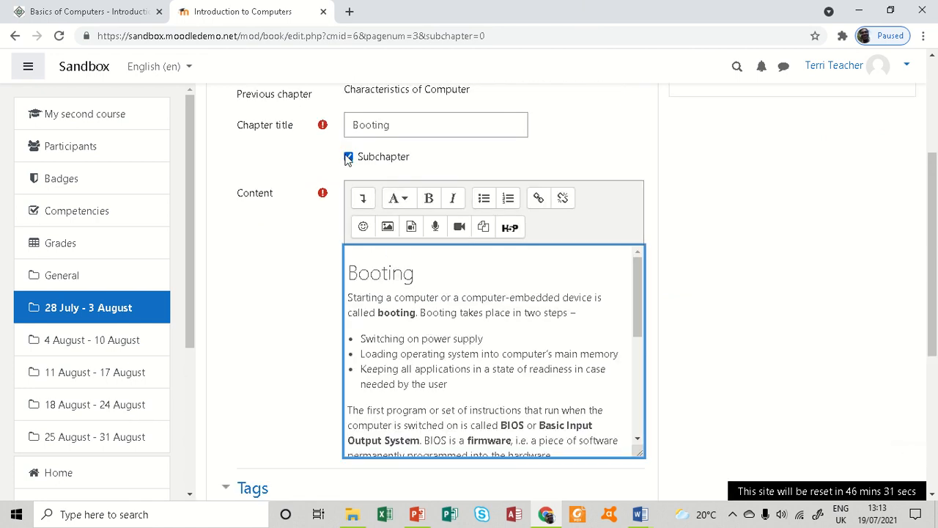
{"action": "scroll", "coordinate": [266, 245], "scroll_direction": "down", "scroll_amount": 3}
{"action": "left_click", "coordinate": [394, 387]}
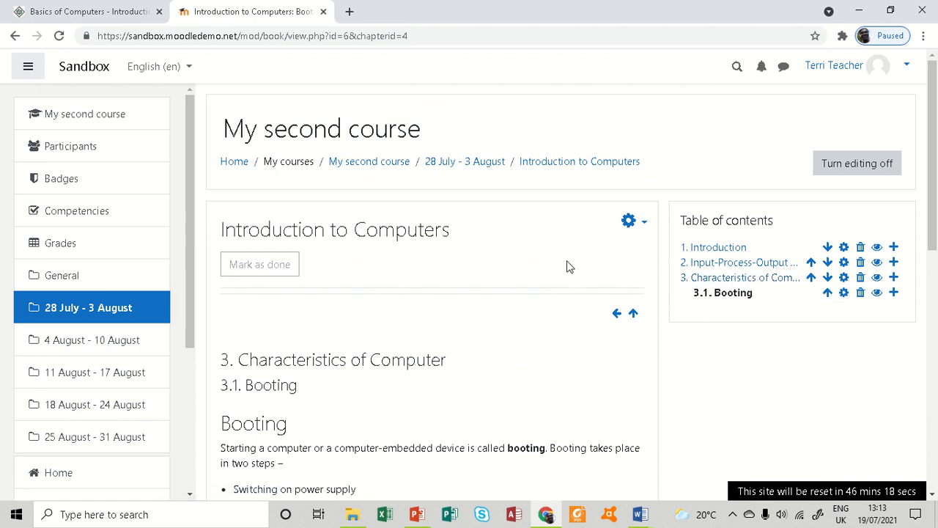
- Review the saved Booting subchapter and the table of contents, and return to the course's 28 July - 3 August section
{"action": "scroll", "coordinate": [568, 268], "scroll_direction": "down", "scroll_amount": 8}
{"action": "scroll", "coordinate": [569, 267], "scroll_direction": "up", "scroll_amount": 10}
{"action": "scroll", "coordinate": [421, 255], "scroll_direction": "down", "scroll_amount": 8}
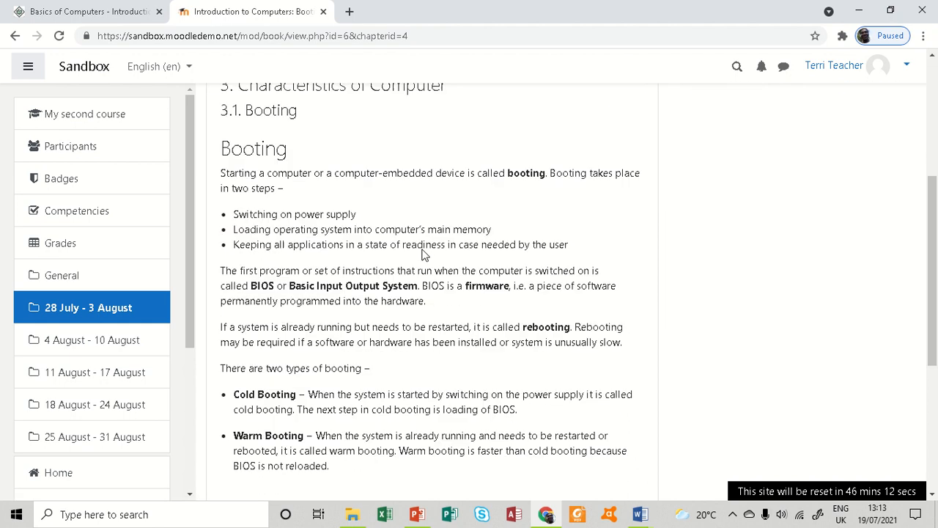
{"action": "scroll", "coordinate": [421, 254], "scroll_direction": "up", "scroll_amount": 8}
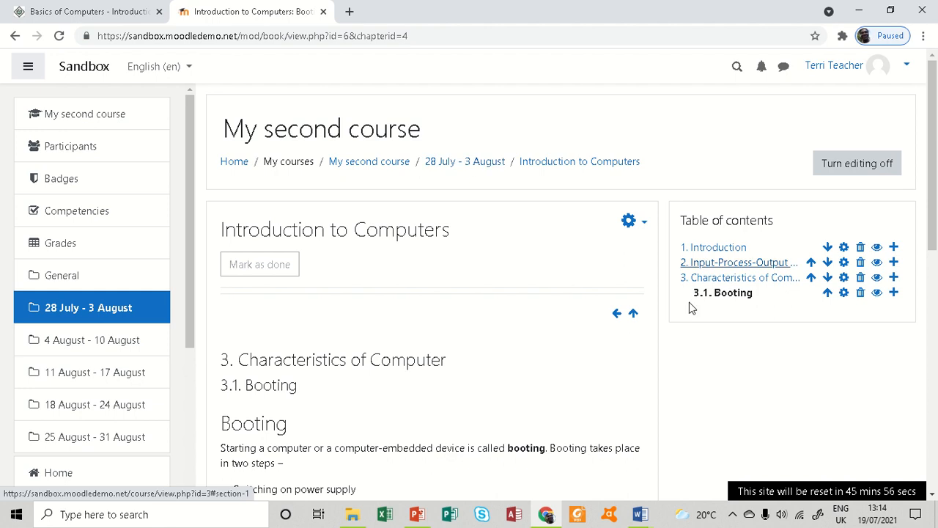
{"action": "left_click", "coordinate": [634, 316]}
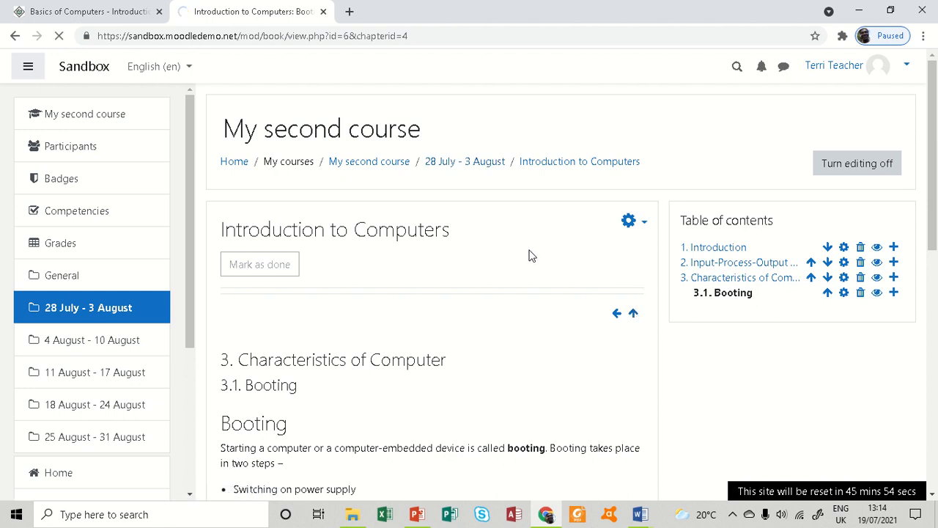
{"action": "scroll", "coordinate": [410, 263], "scroll_direction": "up", "scroll_amount": 2}
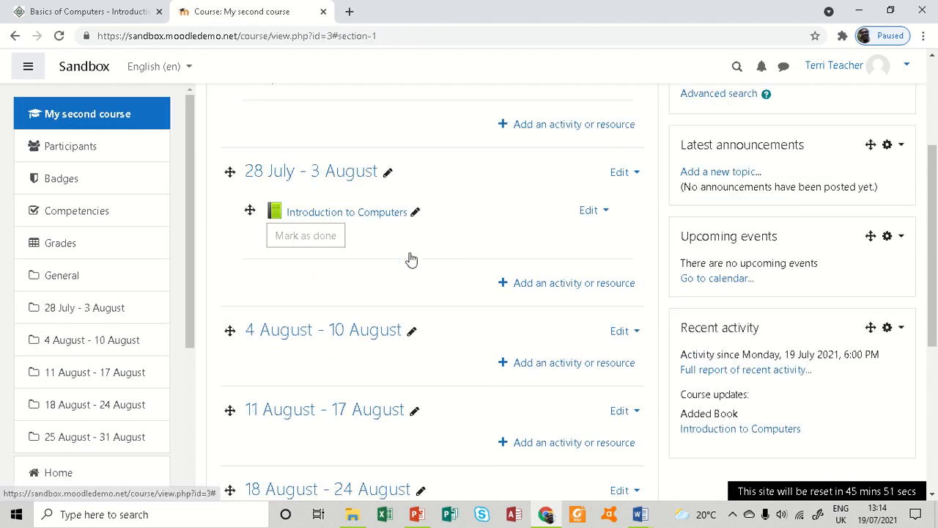